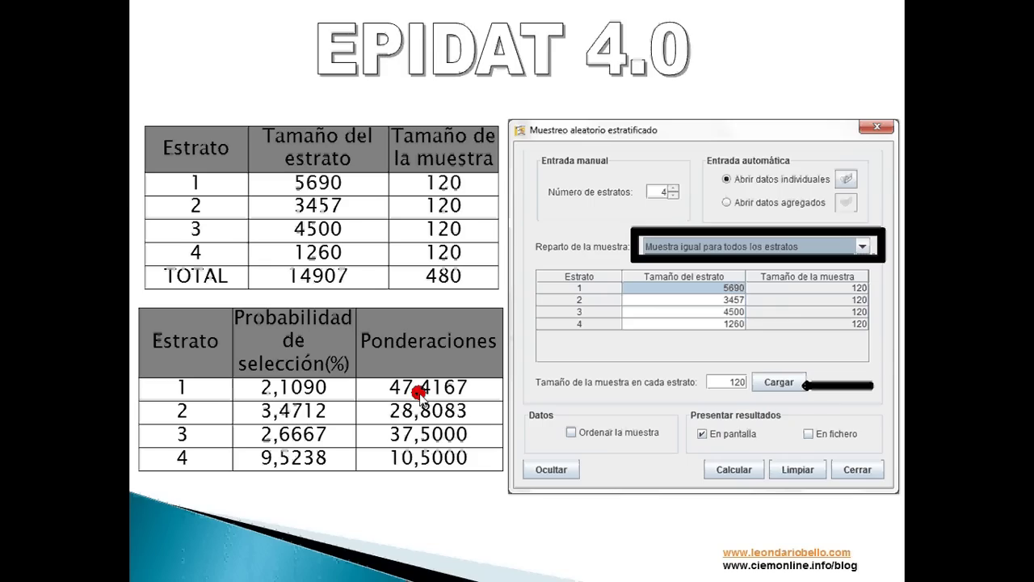
left_click(420, 395)
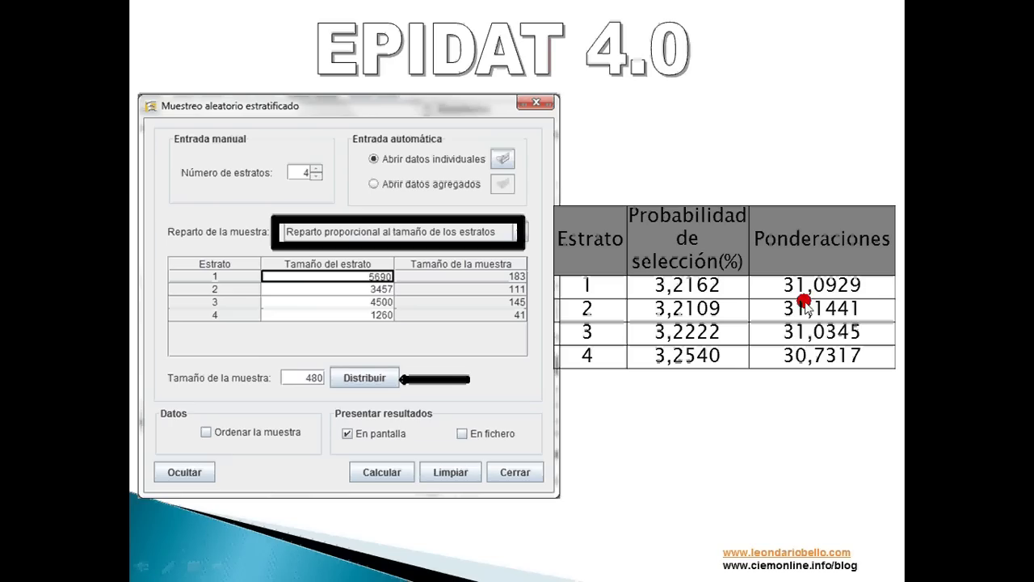
left_click(732, 331)
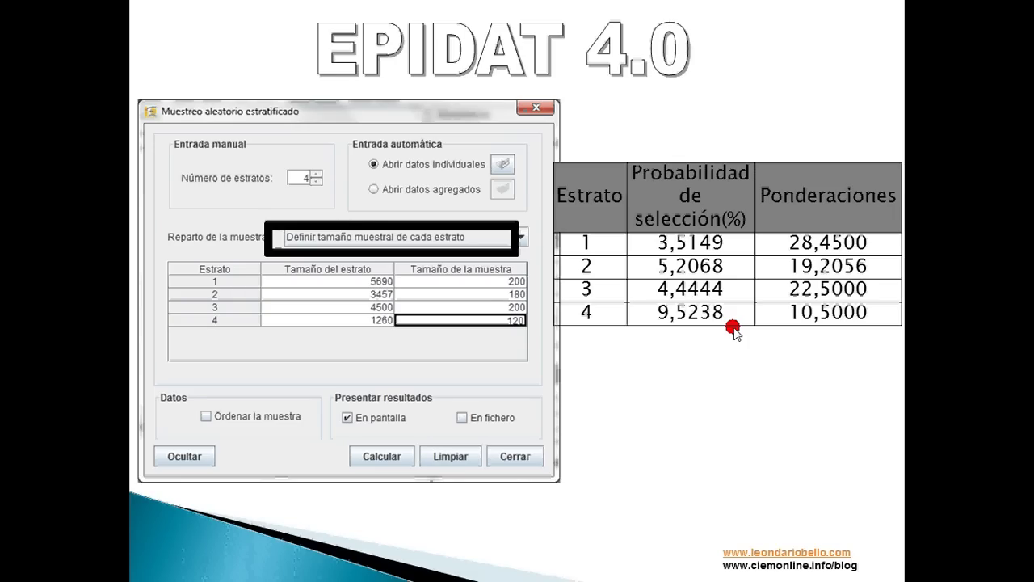
left_click(733, 332)
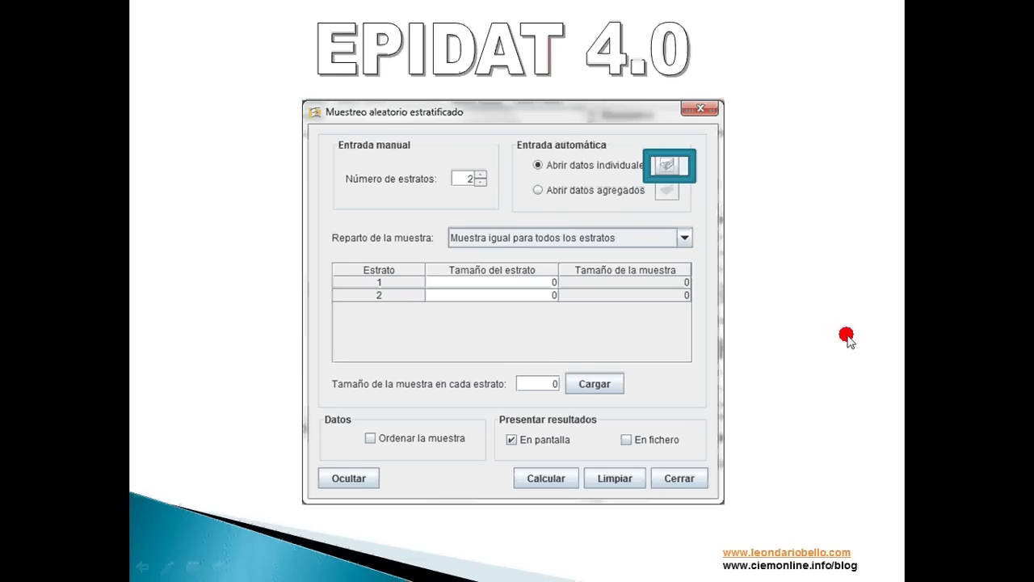
left_click(724, 374)
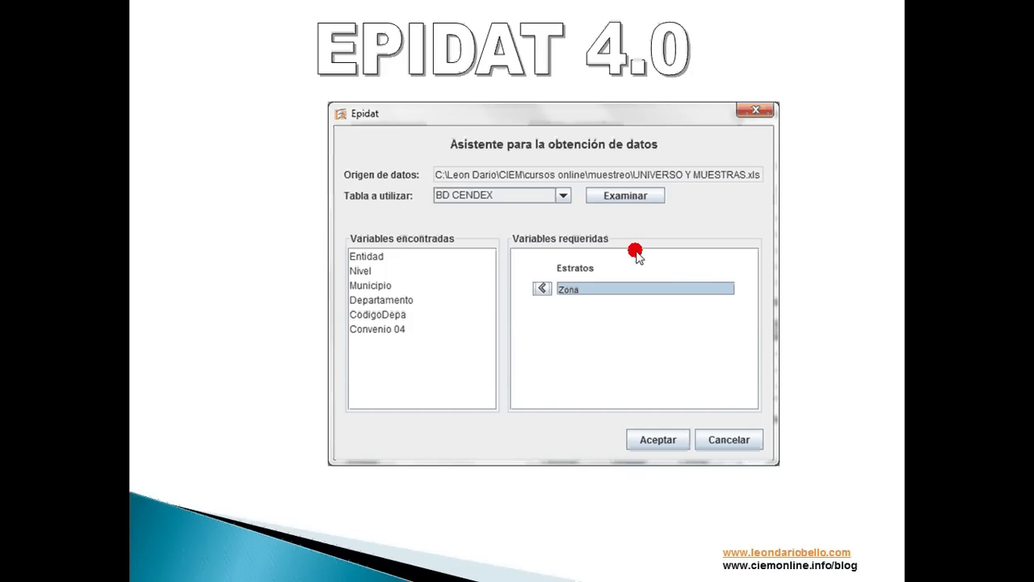
- Switch to Epidat and open the stratified random sampling tool (Muestreo aleatorio estratificado) for sample selection
key("alt+Tab")
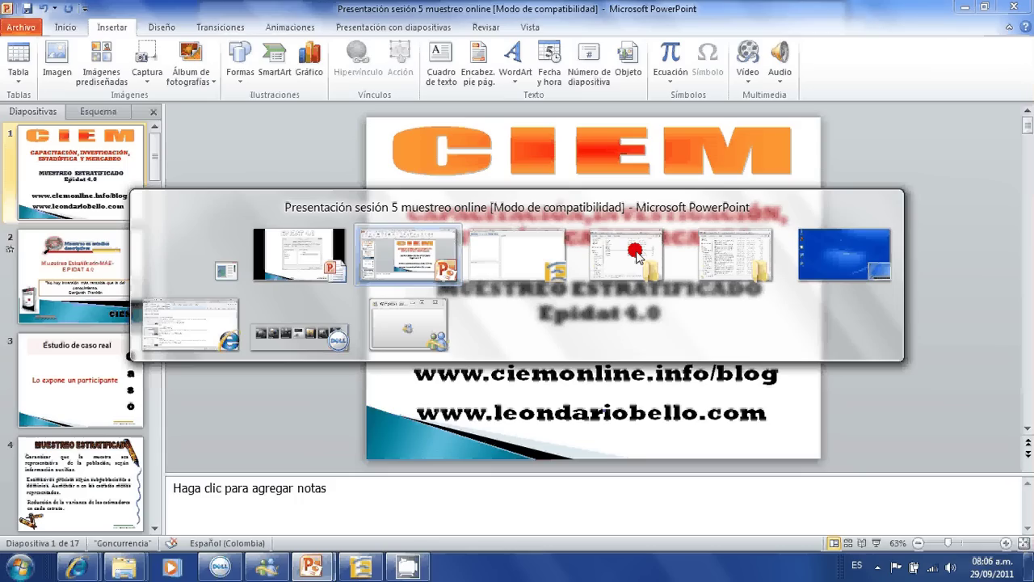
key("alt+Tab")
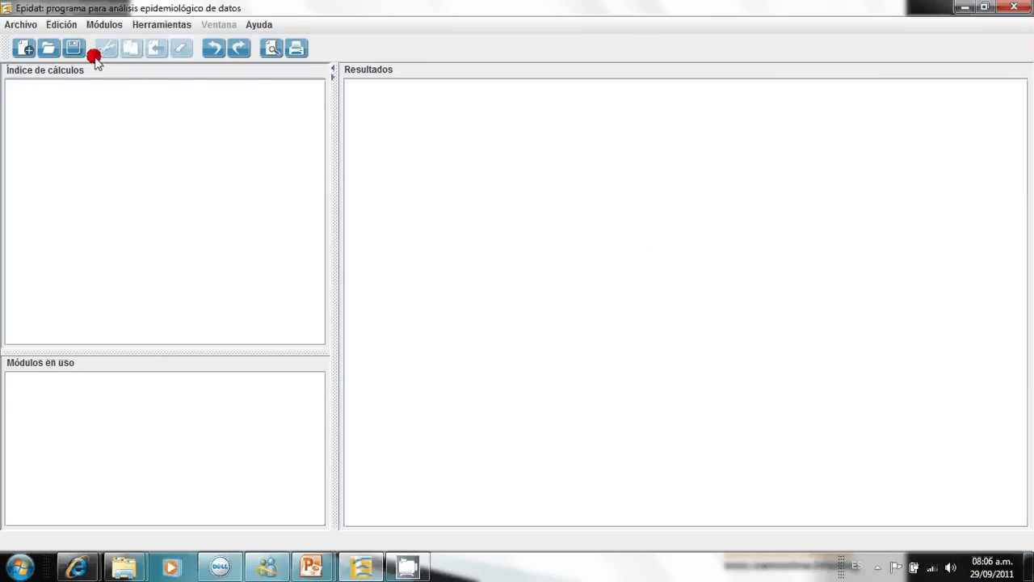
left_click(105, 25)
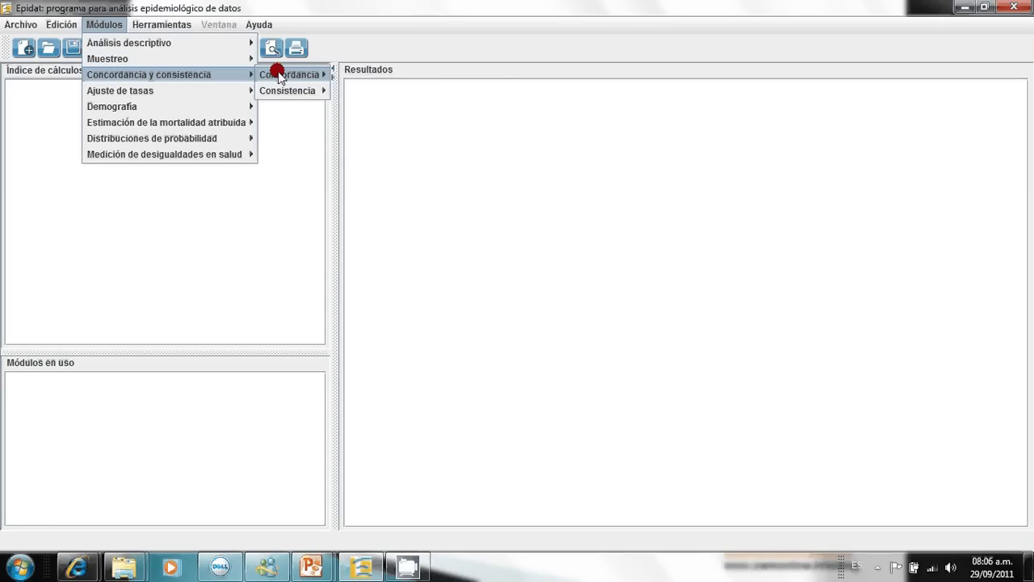
mouse_move(248, 73)
mouse_move(203, 59)
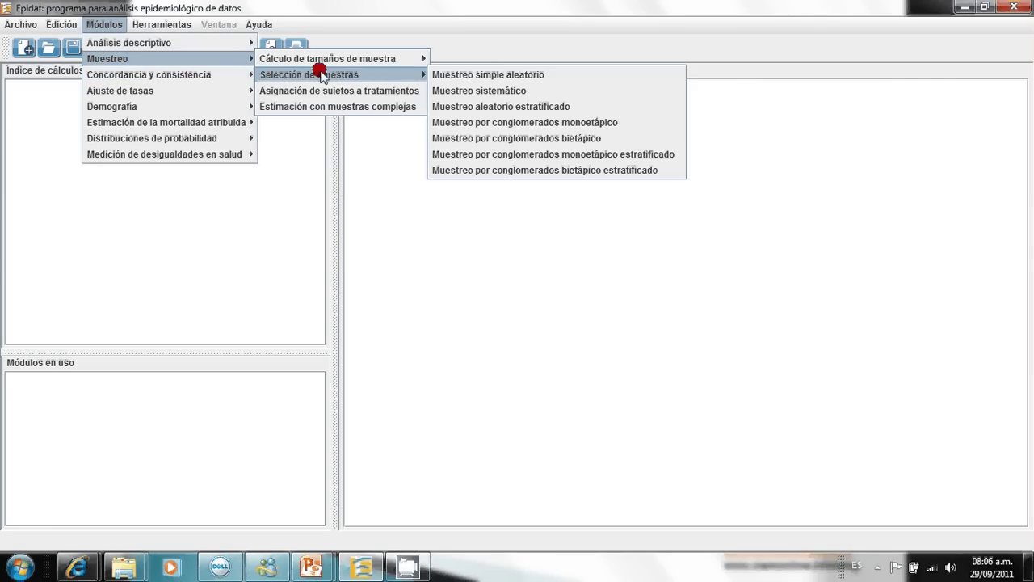
left_click(449, 108)
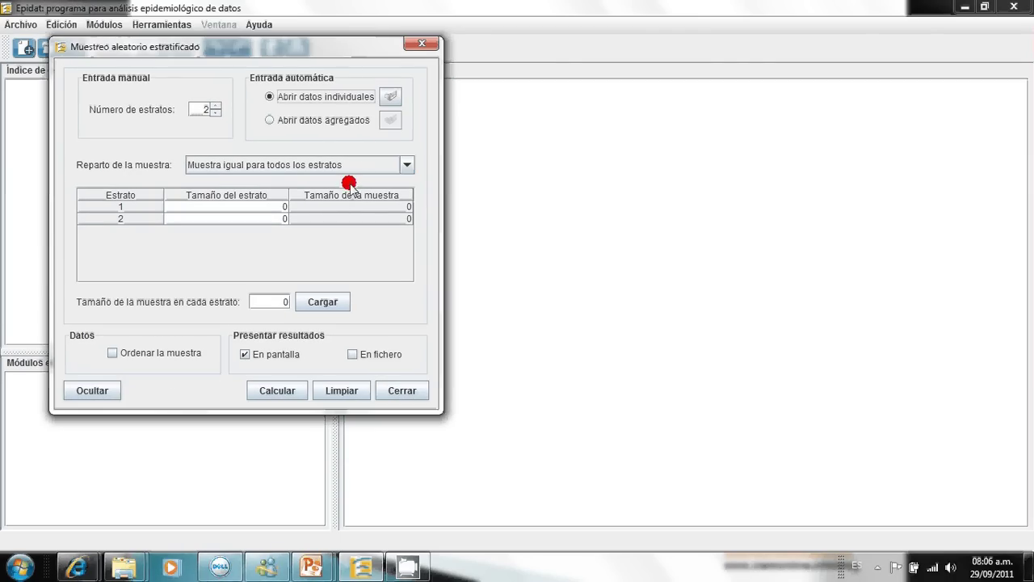
- Load UNIVERSO Y MUESTRAS.xls from the muestreo folder as the source of individual data
left_click(389, 97)
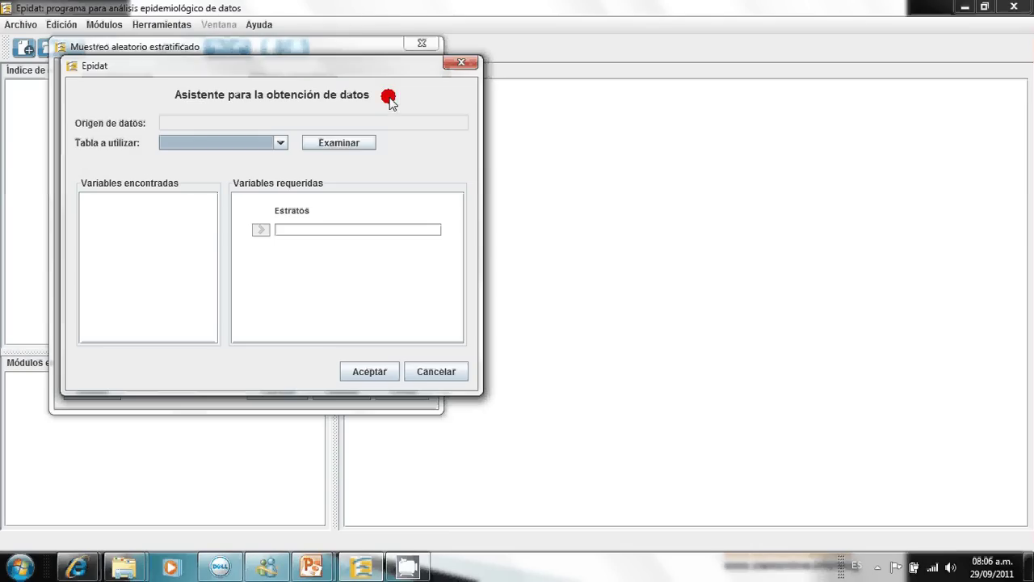
left_click(337, 144)
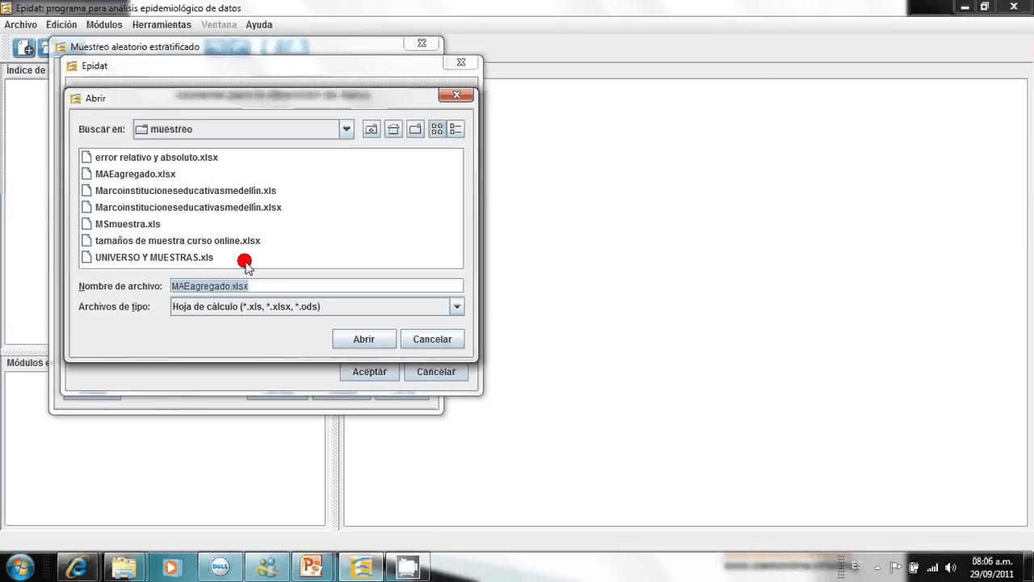
left_click(116, 259)
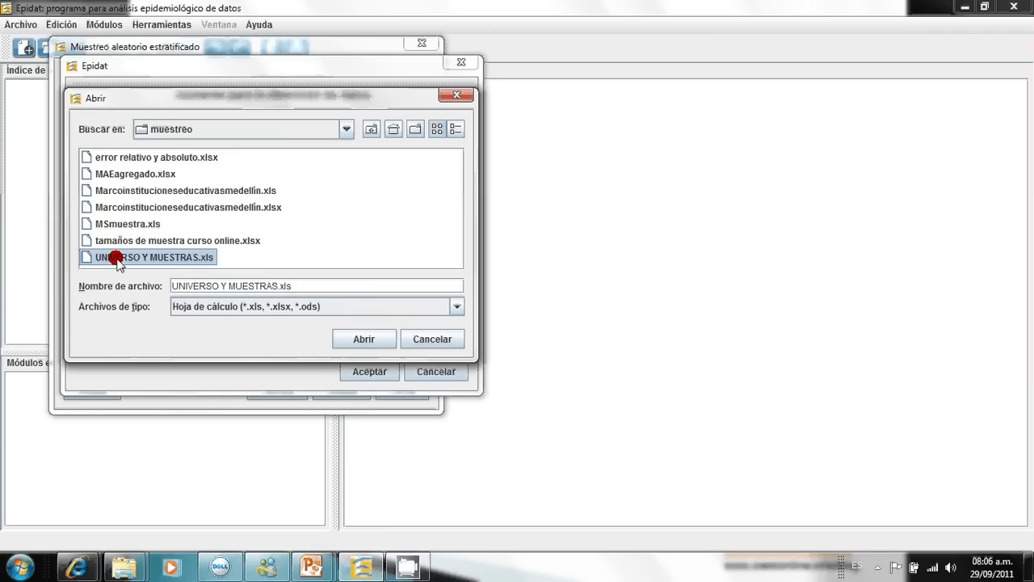
left_click(362, 340)
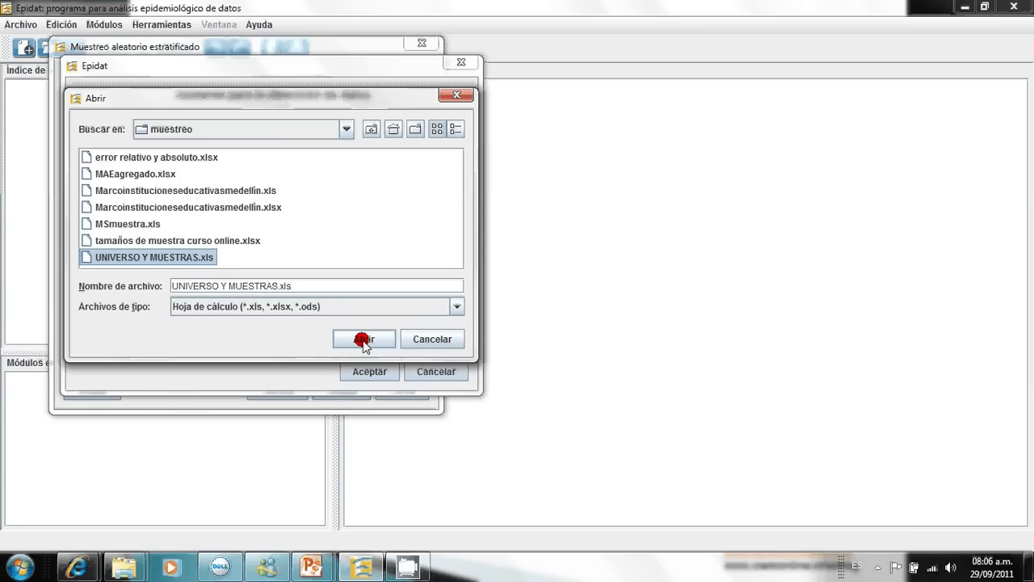
left_click(363, 339)
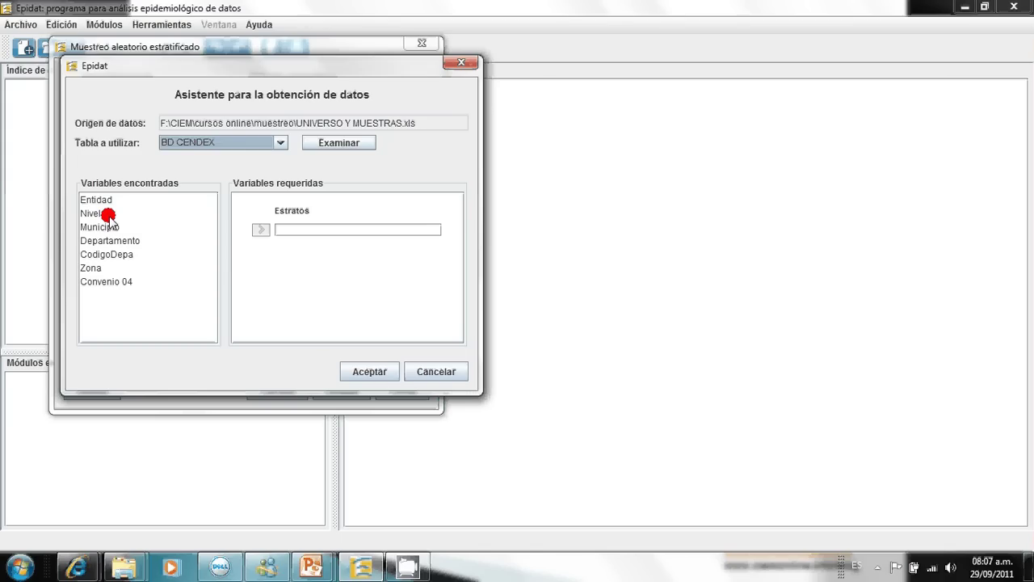
- Assign the variable Zona as the required Estratos variable and accept the data import
left_click(93, 267)
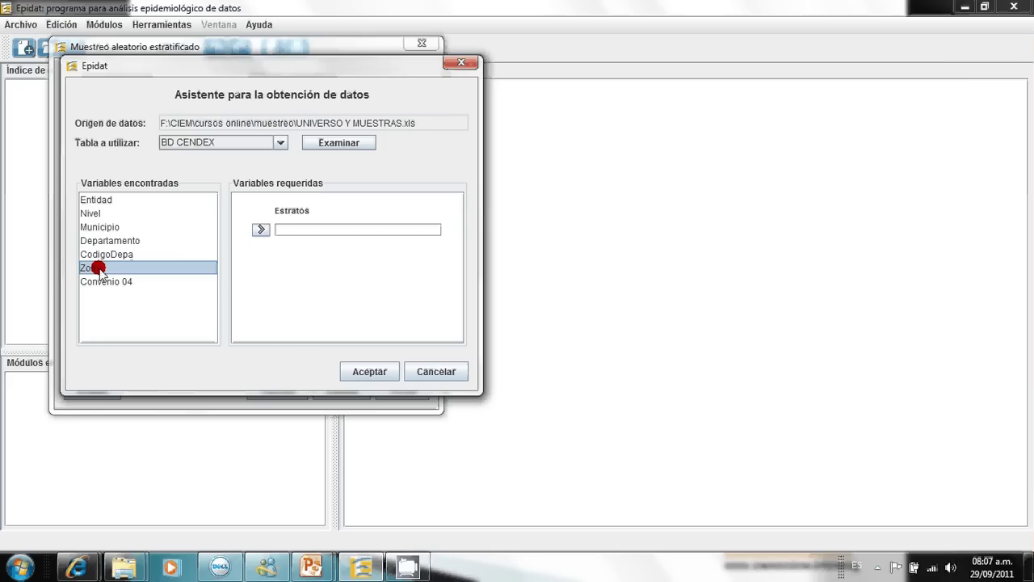
left_click(260, 230)
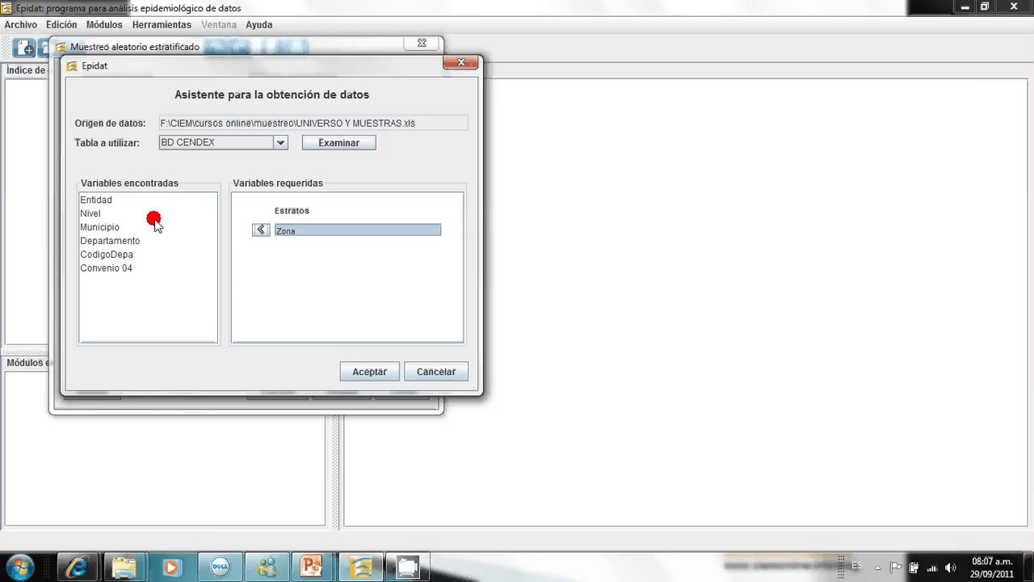
left_click(172, 336)
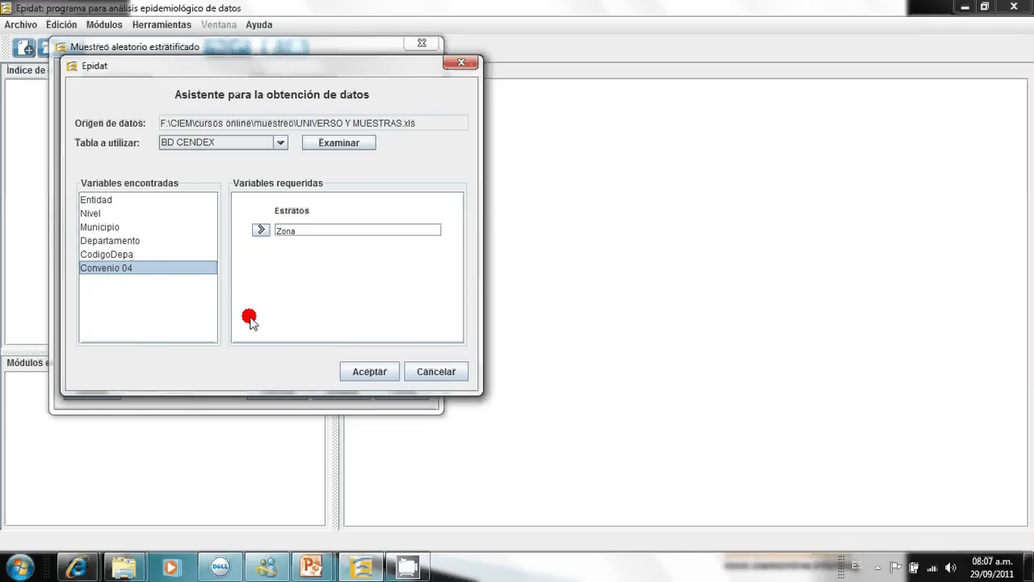
left_click(369, 372)
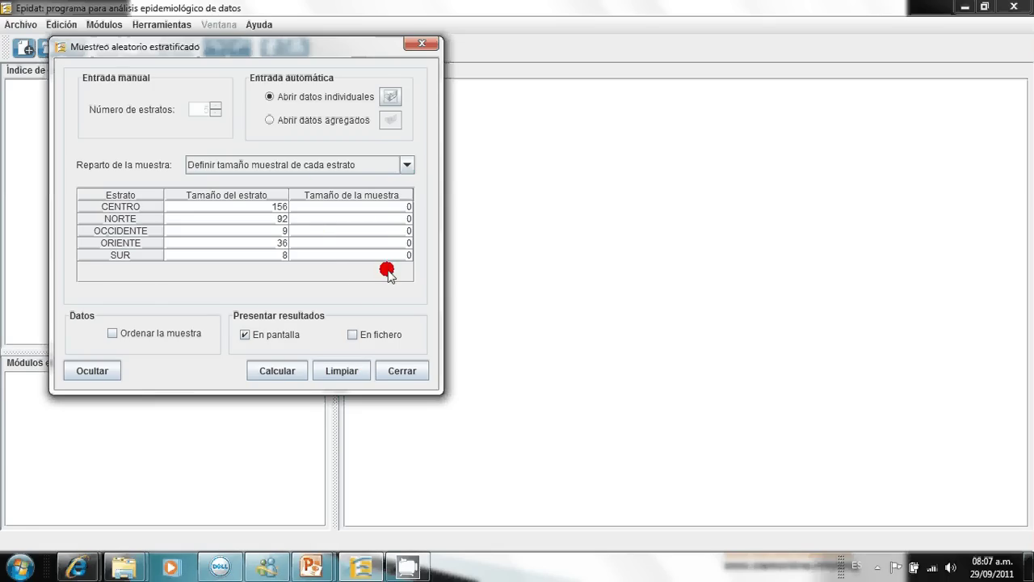
- Choose allocation proportional to stratum size and distribute a total sample size of 50 among the strata
left_click(406, 166)
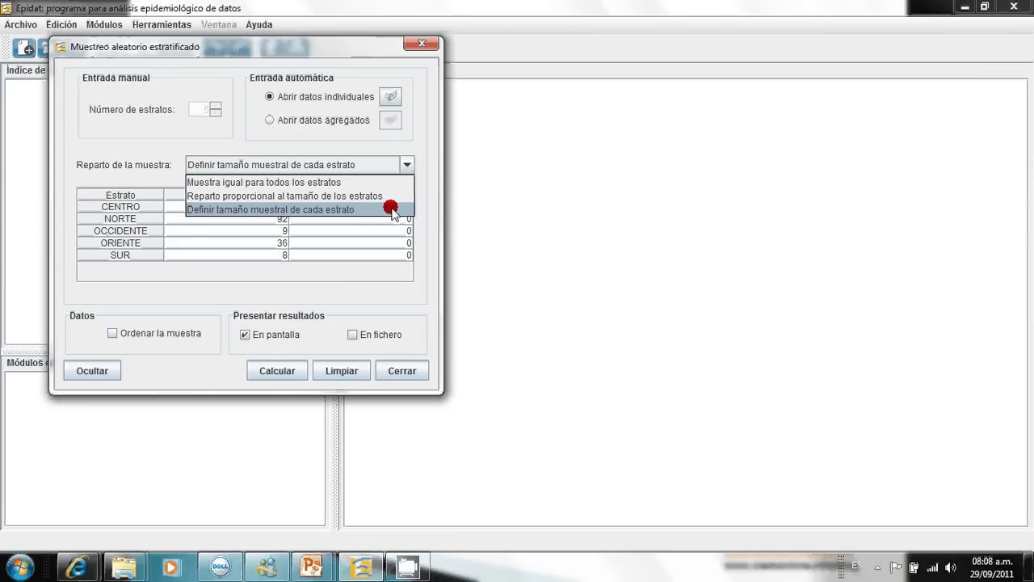
left_click(391, 196)
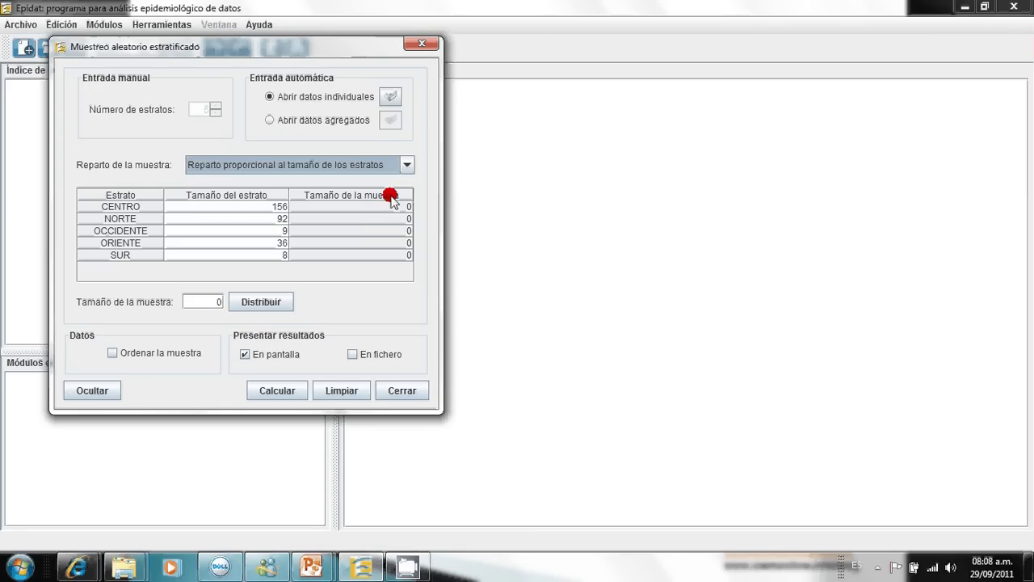
left_click(217, 302)
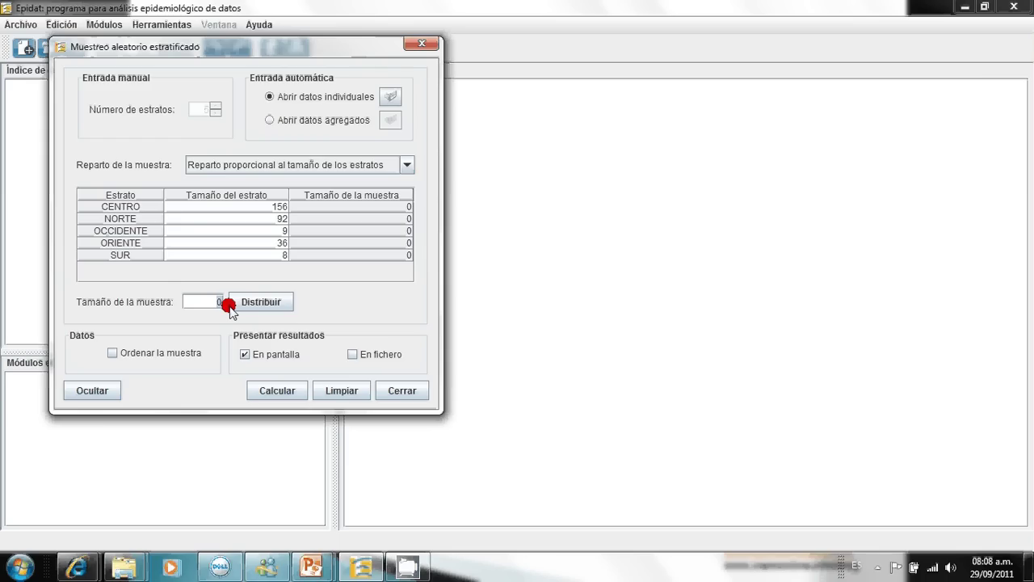
key("BackSpace")
type("50")
left_click(250, 304)
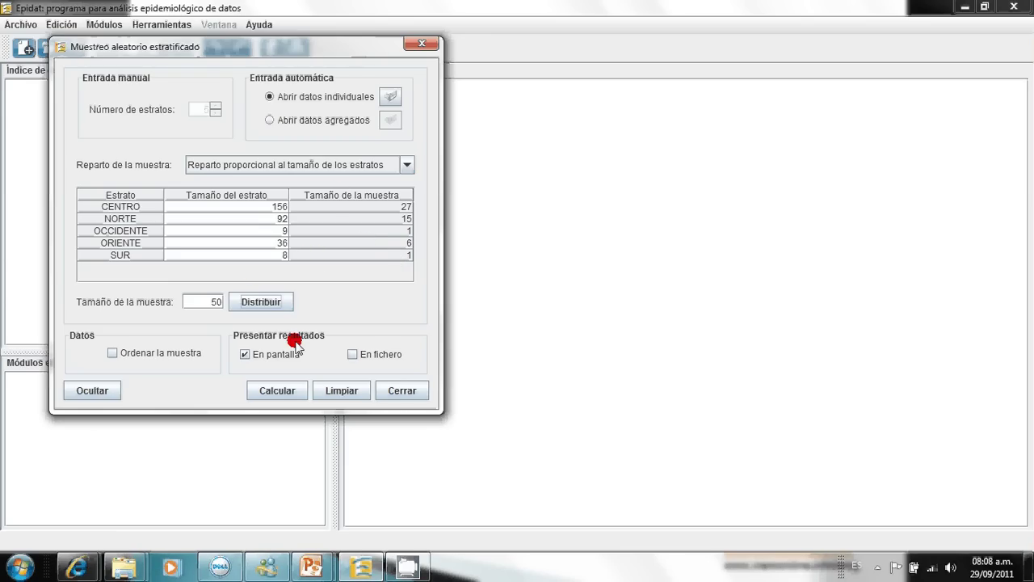
- Enable output of the results to a file in addition to the screen and run the calculation
left_click(353, 355)
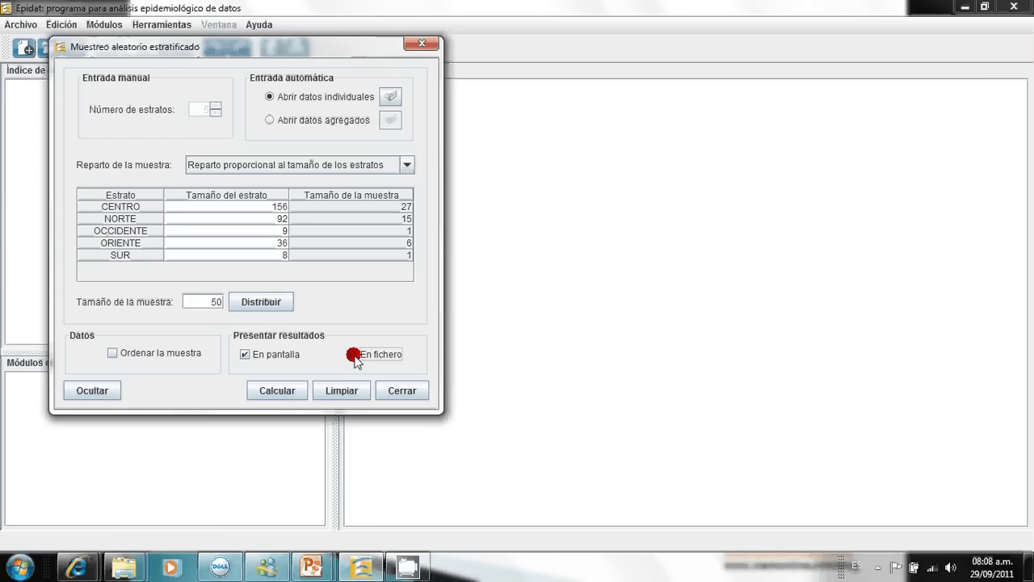
left_click(354, 355)
left_click(275, 391)
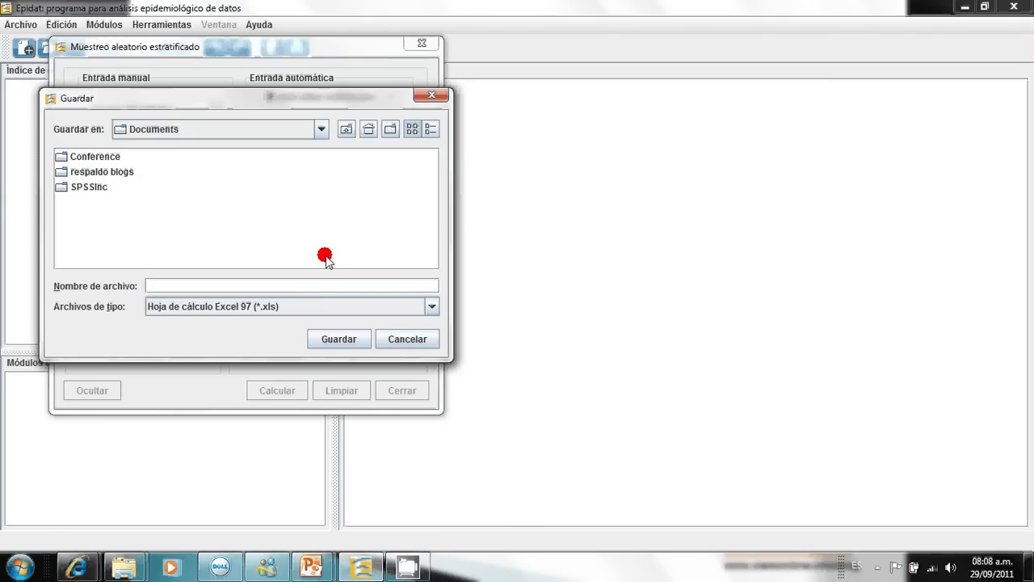
- Set the save location to the CIEM\cursos online\muestreo folder on drive F:
left_click(346, 129)
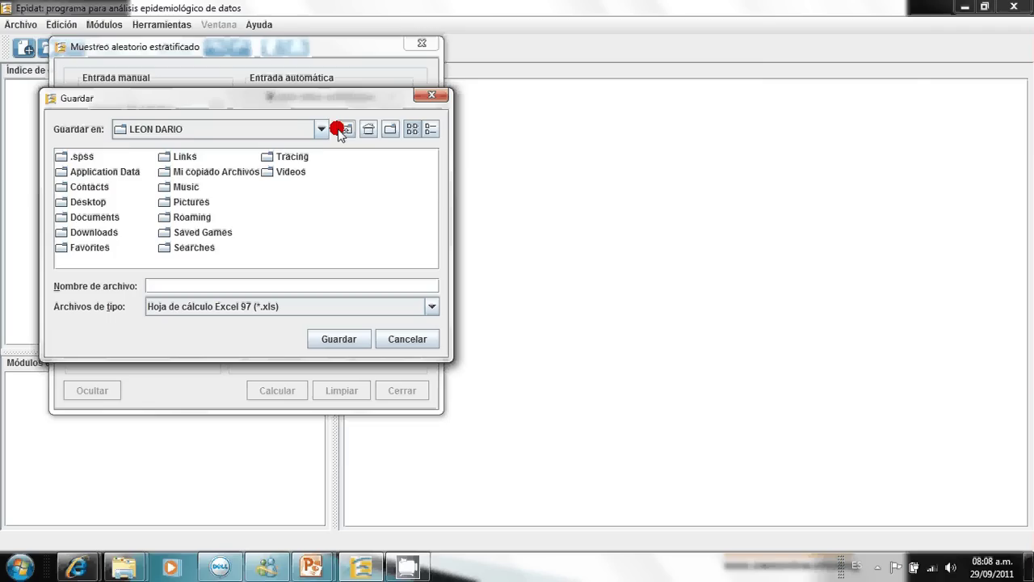
left_click(343, 131)
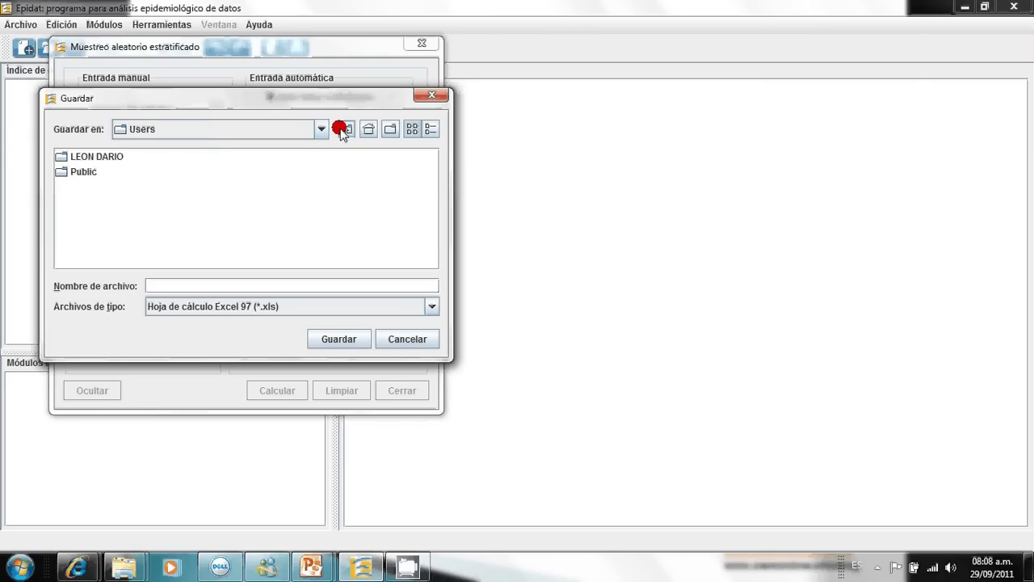
left_click(342, 130)
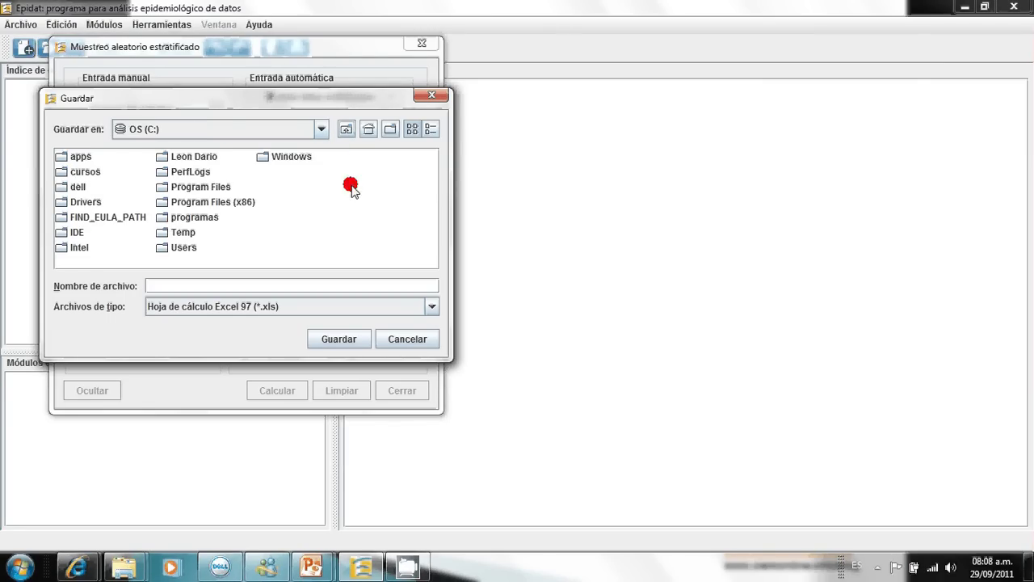
left_click(343, 129)
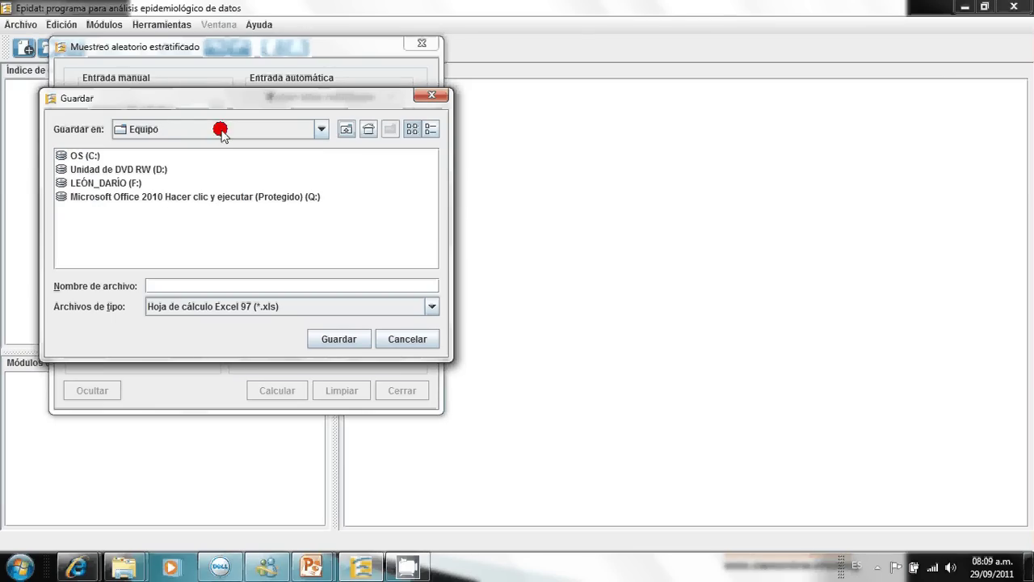
double_click(101, 179)
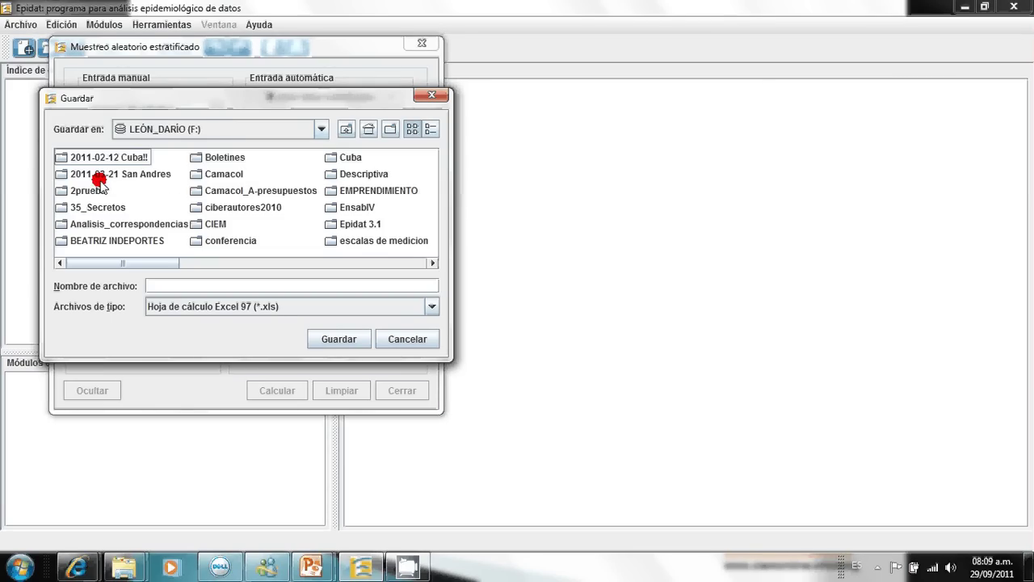
double_click(197, 225)
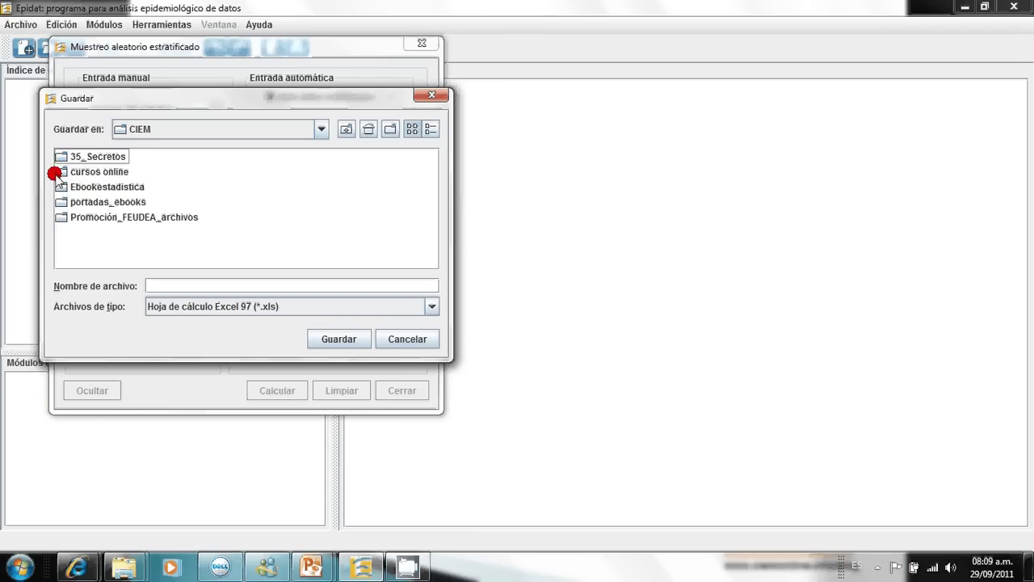
double_click(59, 172)
left_click(65, 158)
double_click(64, 159)
- Save the selected sample as the Excel 97 file MAEarchivoexcel and dismiss the confirmation message
left_click(175, 286)
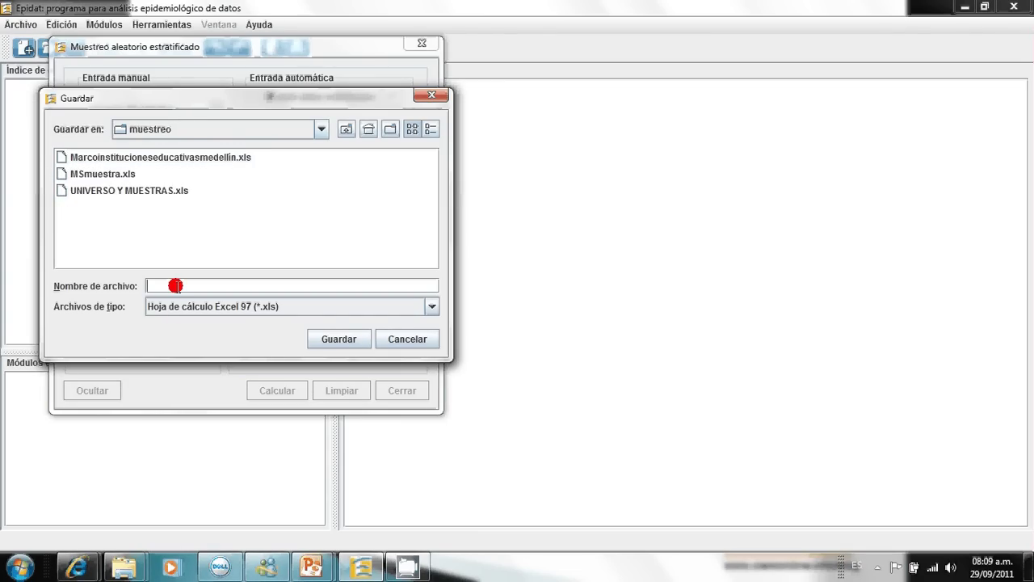
type("MAEarchivoexcel")
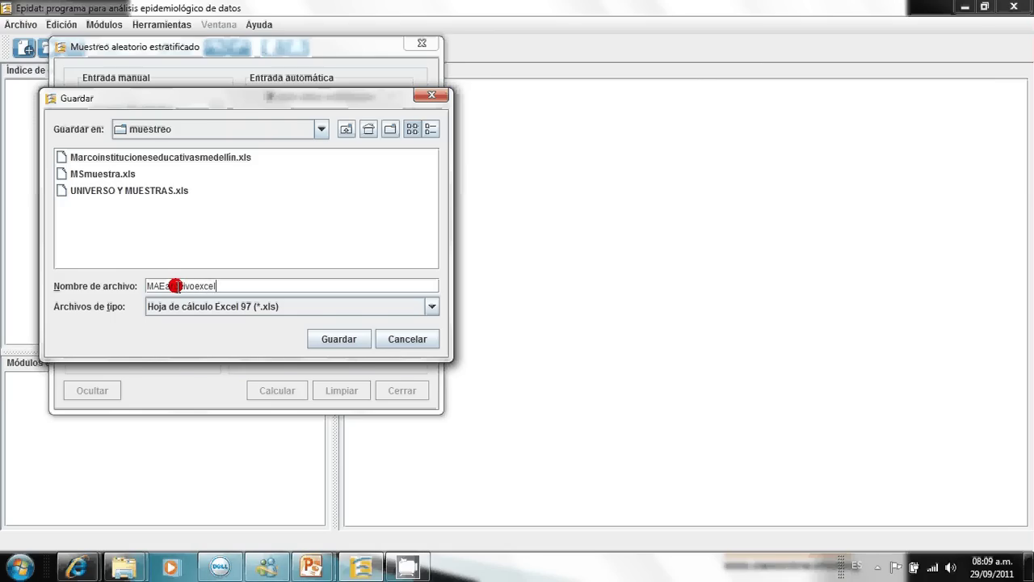
key("Return")
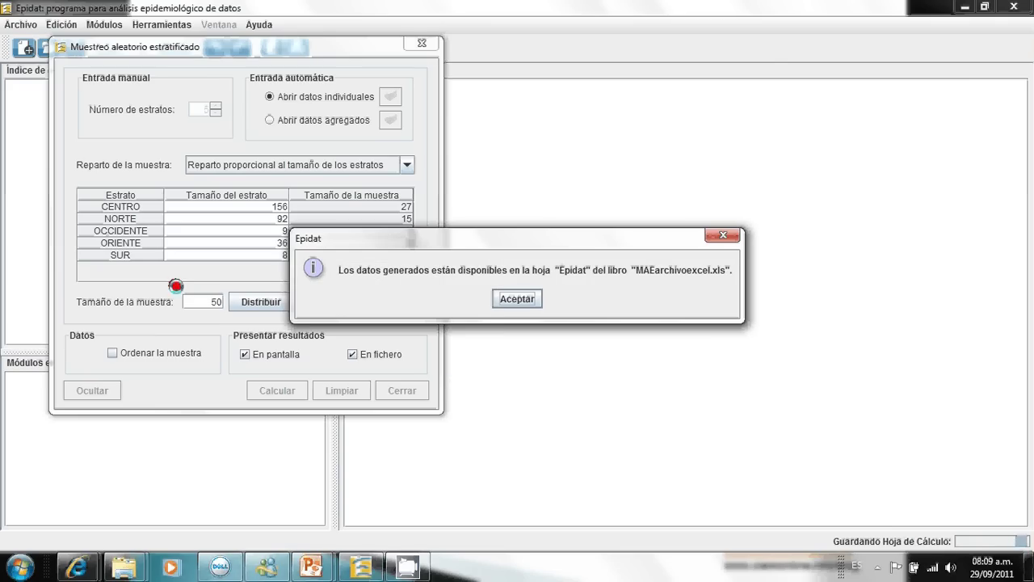
left_click(514, 299)
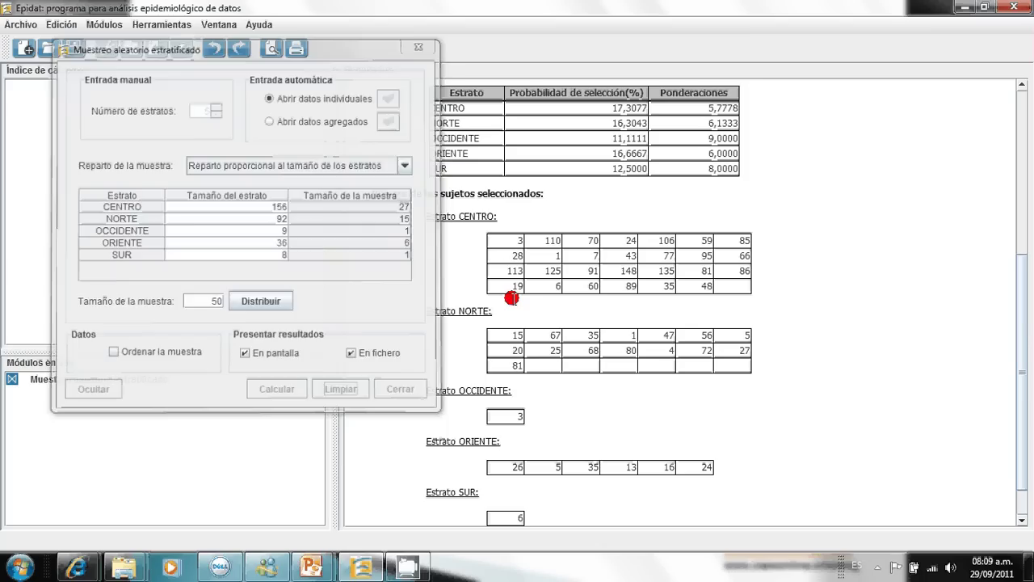
- Review the sampling report from its beginning, including the stratum sizes, selection probabilities and weights
left_click(1022, 85)
left_click(1022, 85)
left_click(1022, 85)
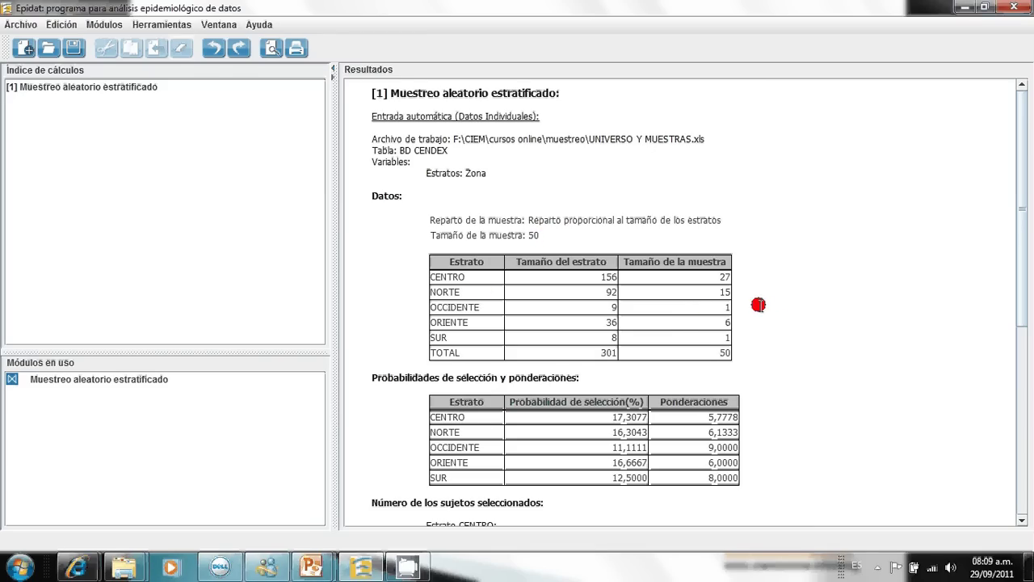
- Review the rest of the sampling report, including the selected subject numbers for each stratum and the saved file path
left_click(1022, 520)
left_click(1022, 520)
left_click(1022, 521)
left_click(1022, 520)
left_click(1022, 521)
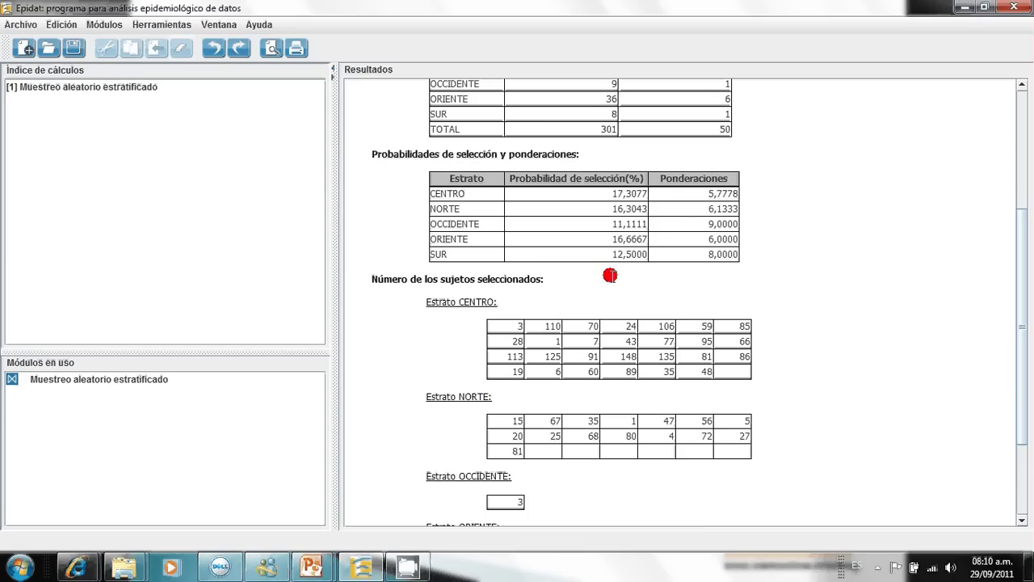
left_click(1023, 515)
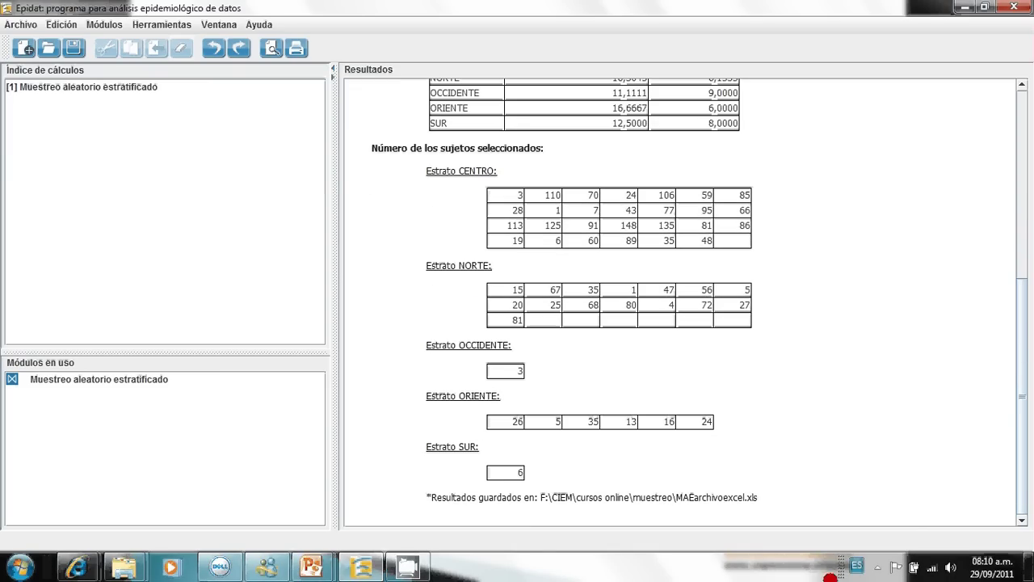
- Launch Microsoft Excel 2010 and maximize its window
left_click(24, 569)
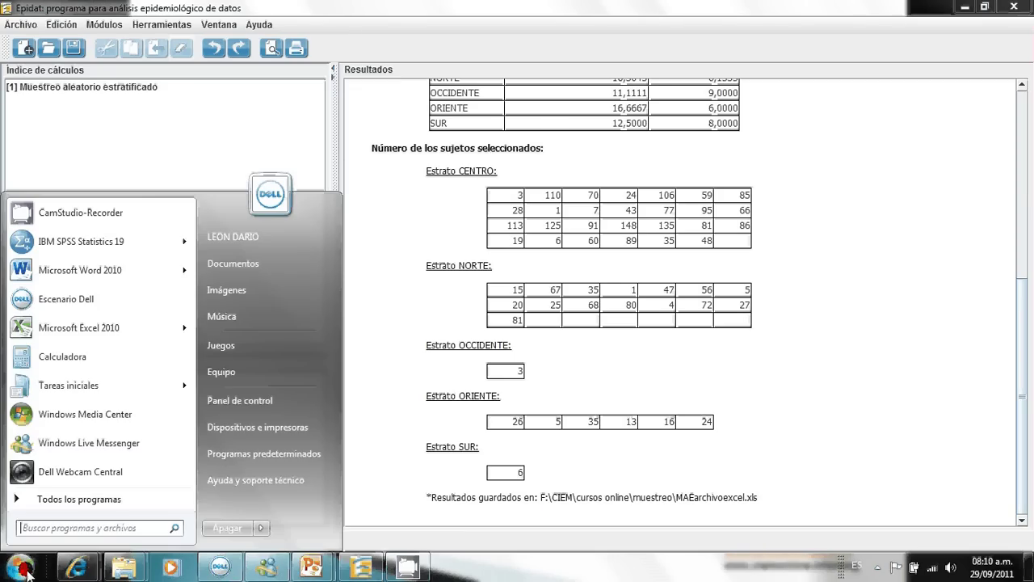
left_click(109, 324)
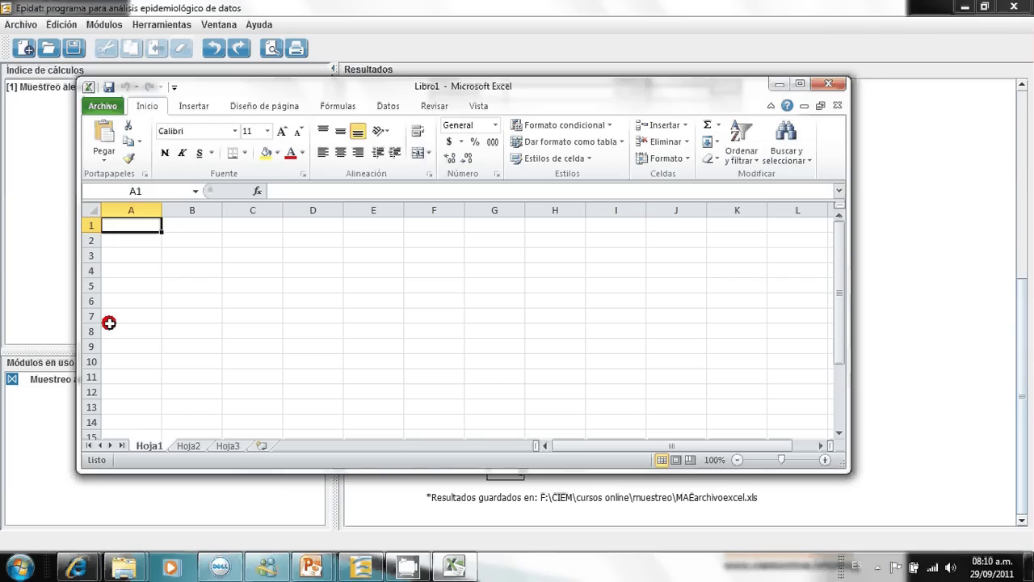
left_click(798, 84)
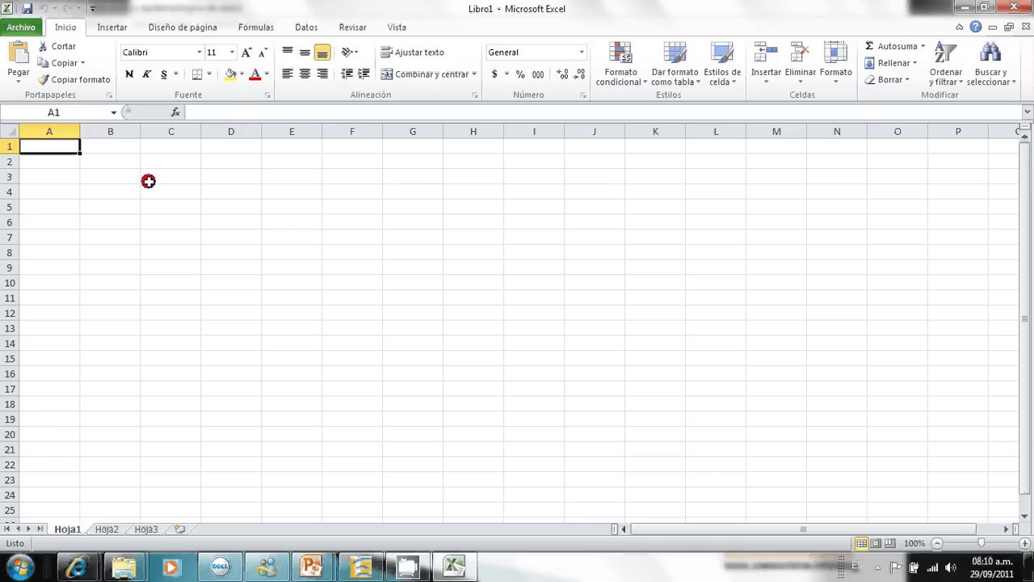
- Open the workbook MAEarchivoexcel from the CIEM\cursos online\muestreo folder on drive F:
left_click(20, 30)
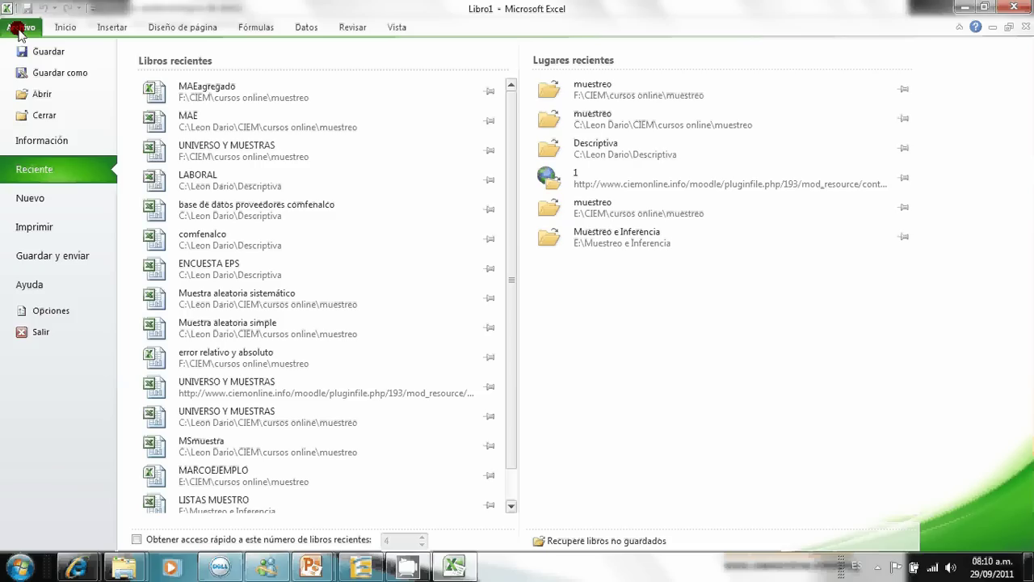
left_click(41, 95)
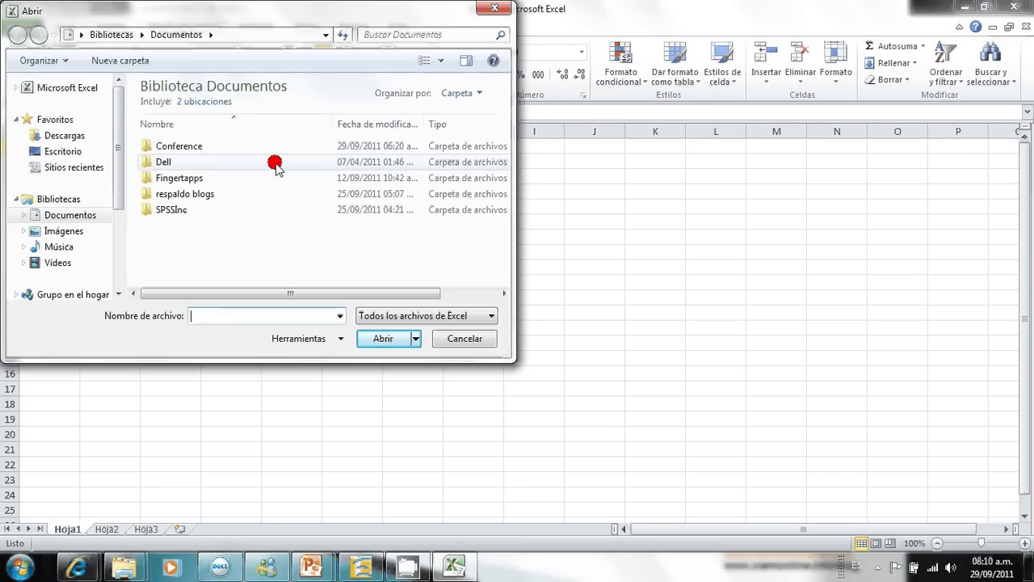
scroll(118, 289, "down", 3)
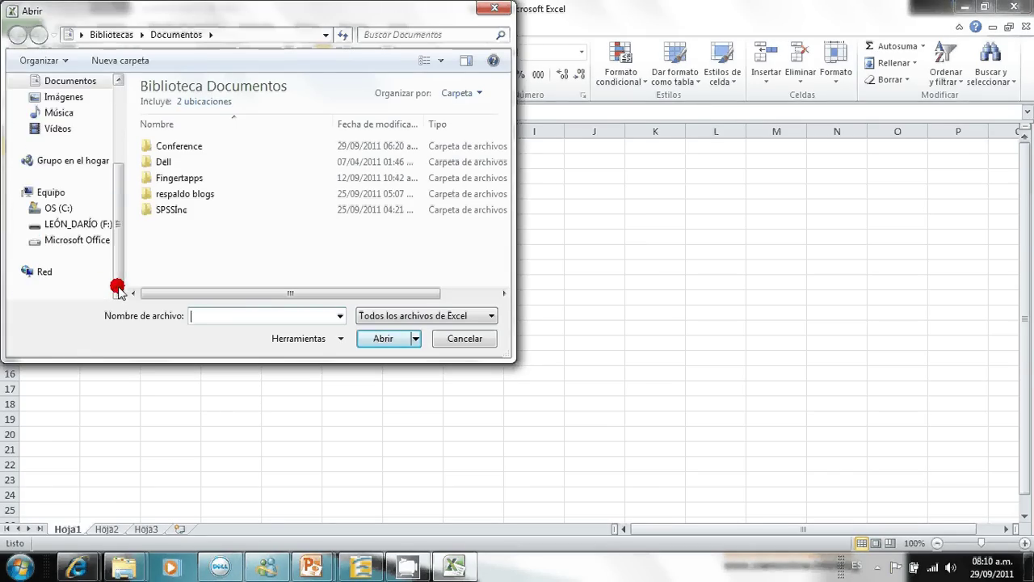
left_click(48, 223)
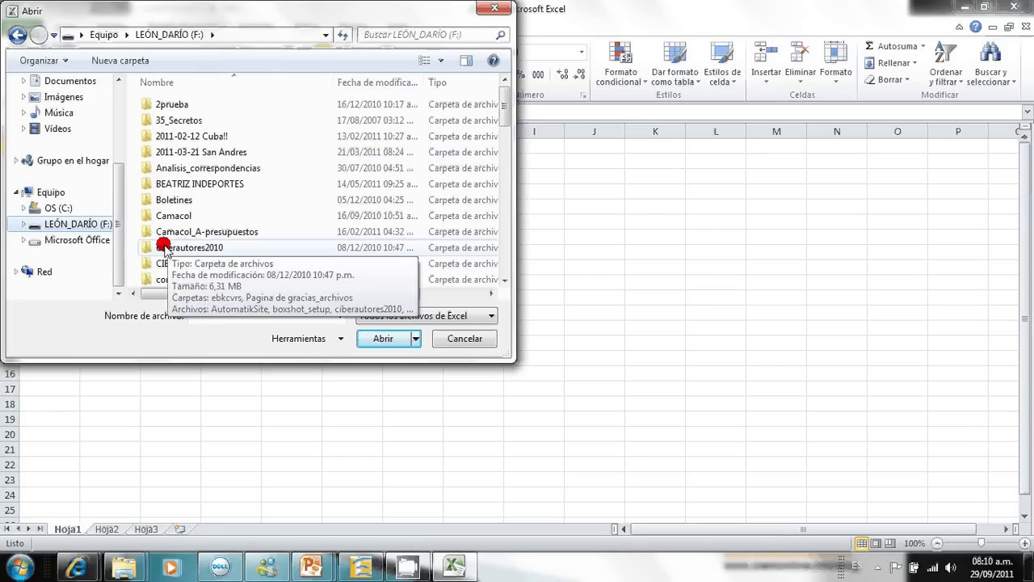
double_click(151, 267)
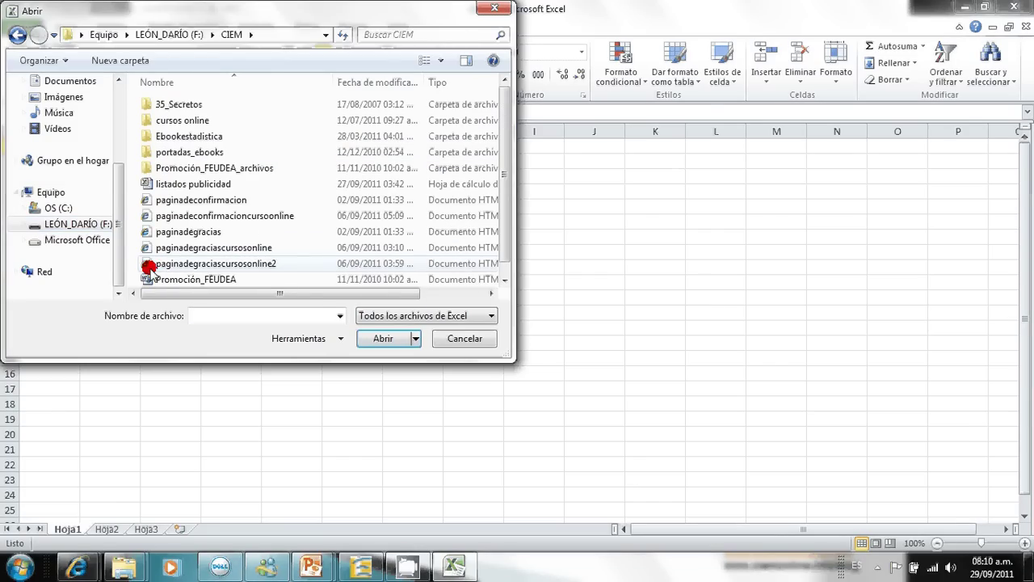
double_click(150, 120)
double_click(154, 103)
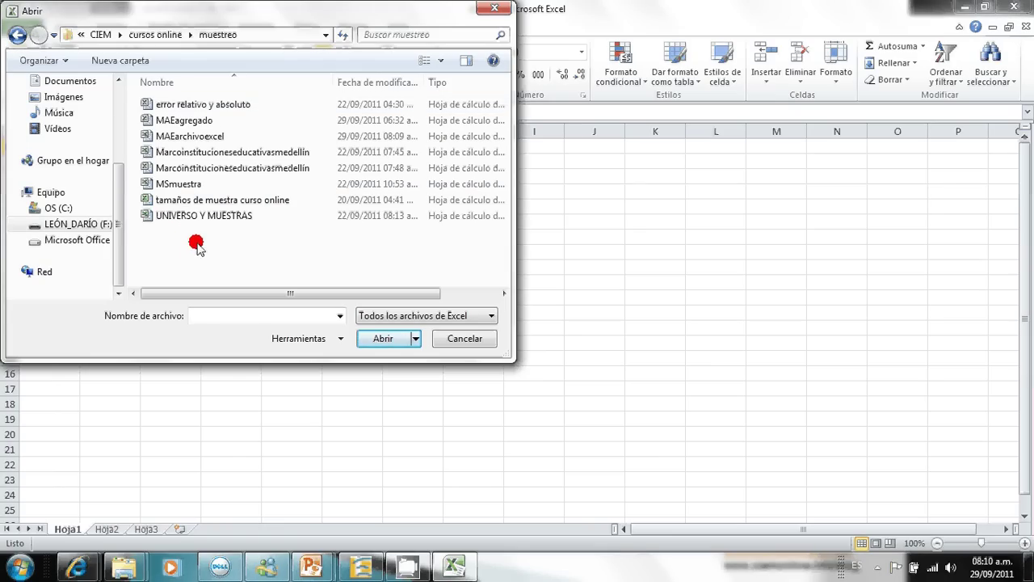
left_click(151, 138)
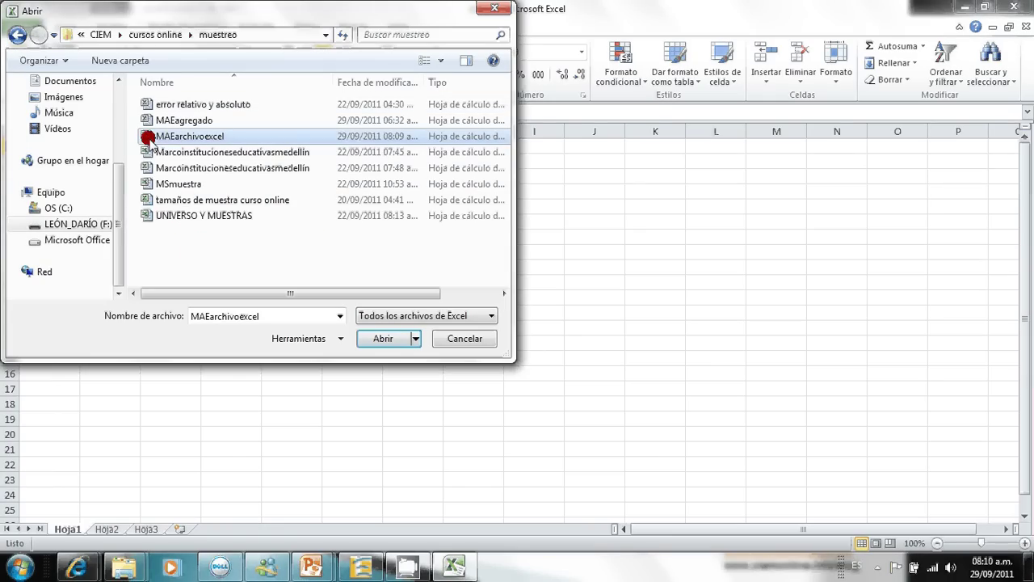
left_click(371, 336)
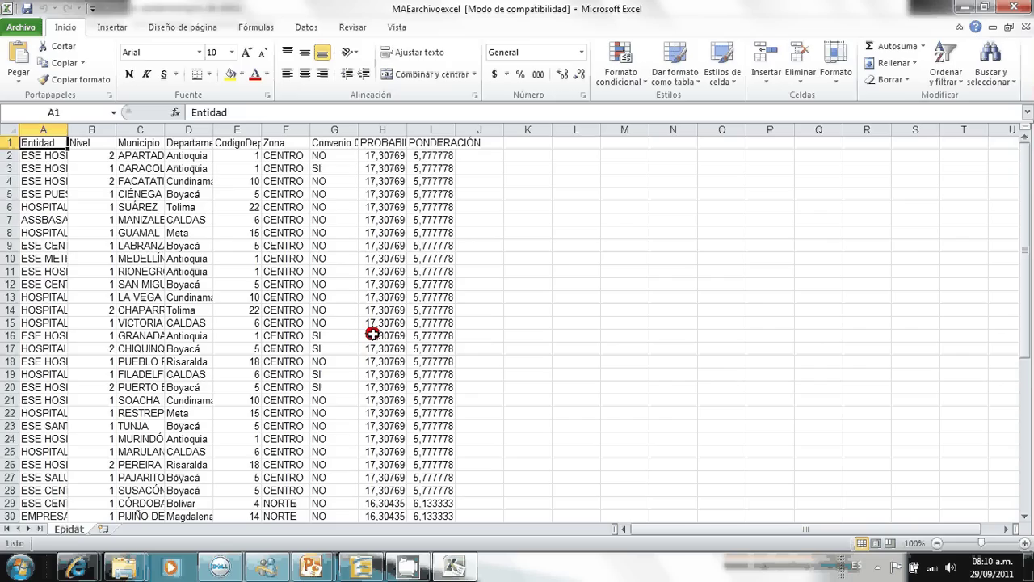
- Fit the widths of the Entidad, Municipio, PROBABILIDAD and PONDERACIÓN columns to their contents
double_click(68, 130)
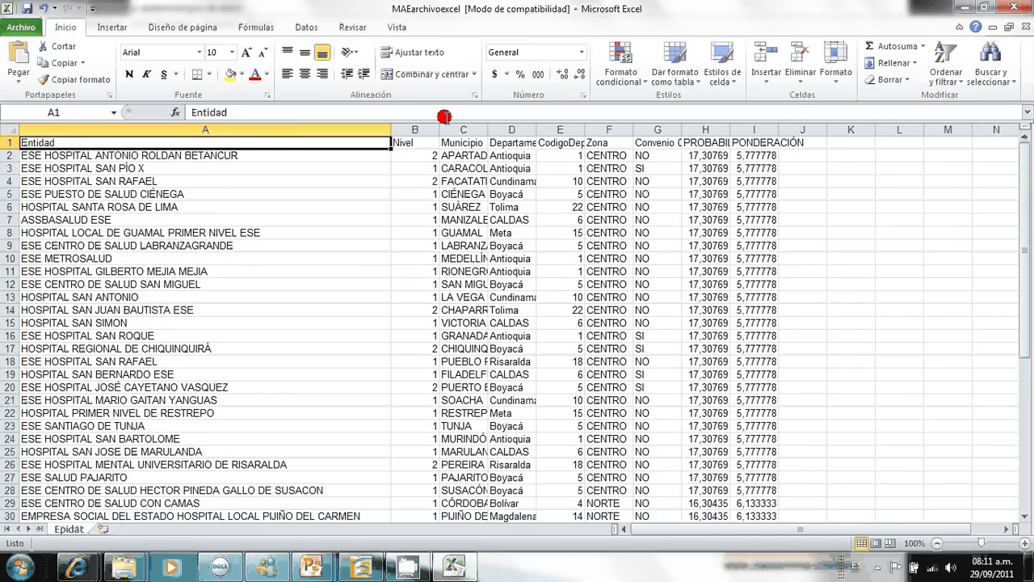
double_click(489, 132)
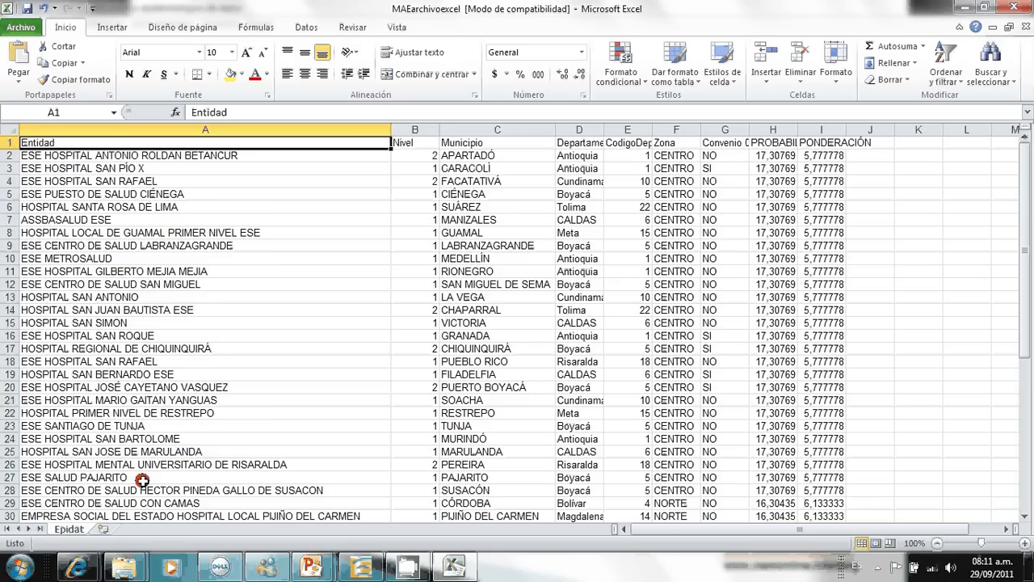
double_click(796, 130)
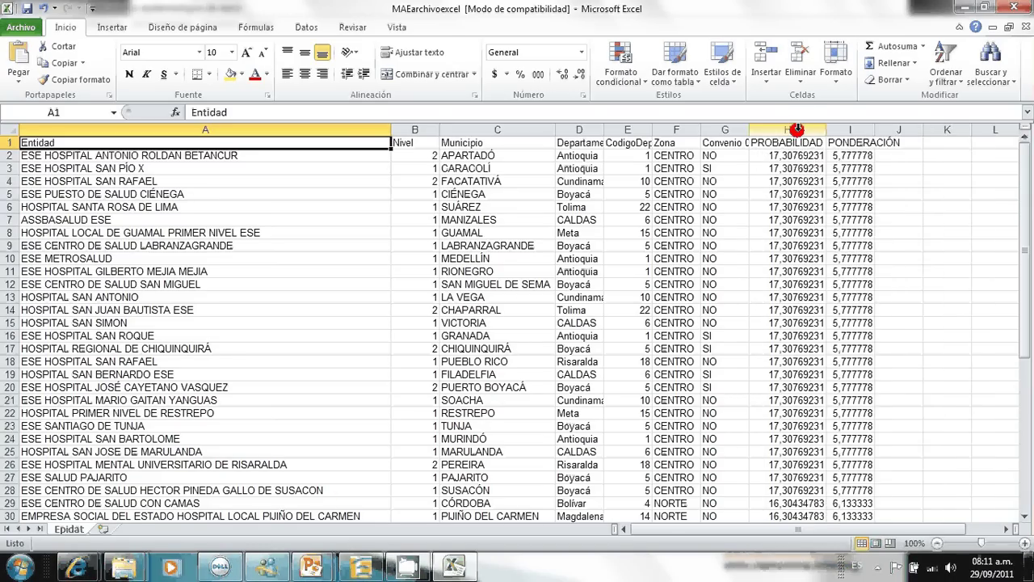
double_click(876, 129)
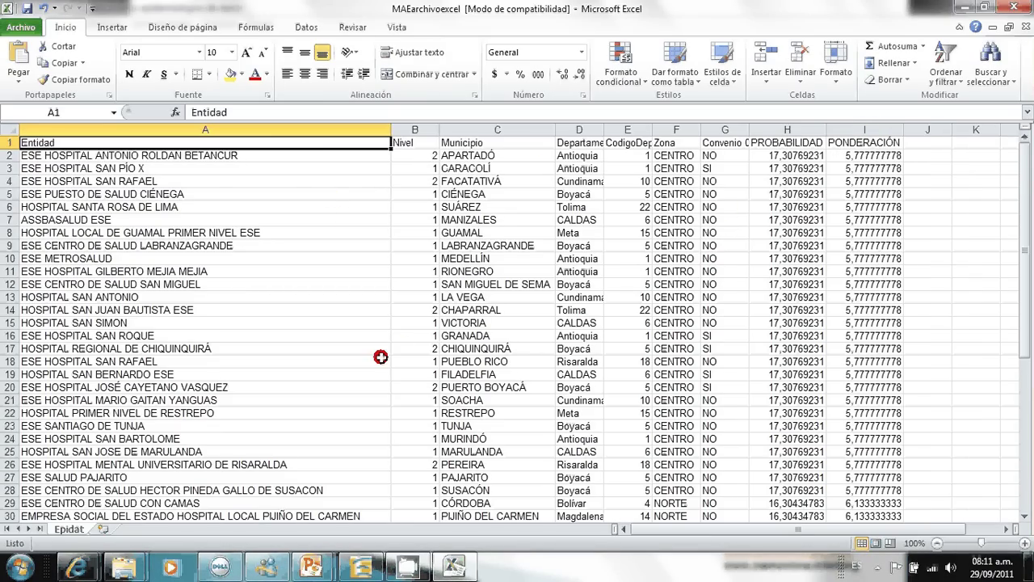
- Examine the sampled institutions listed in the Entidad column, from the header down to row 19
key("Down")
key("Down")
key("Down")
key("Down")
key("Down")
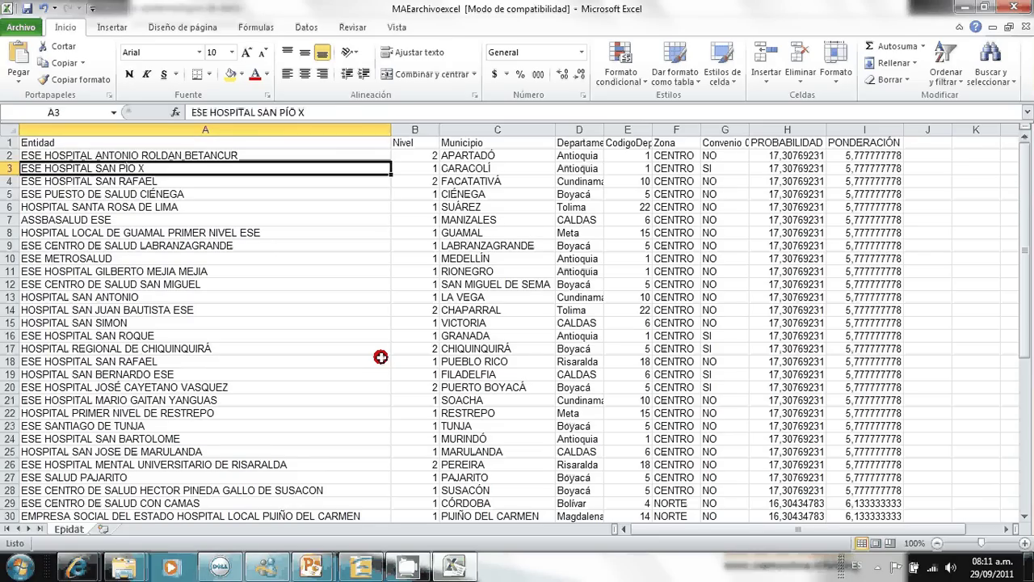
key("Down")
key("Down")
key("Down")
key("Down")
key("Down")
key("Down")
key("Down")
key("Down")
key("Down")
key("Down")
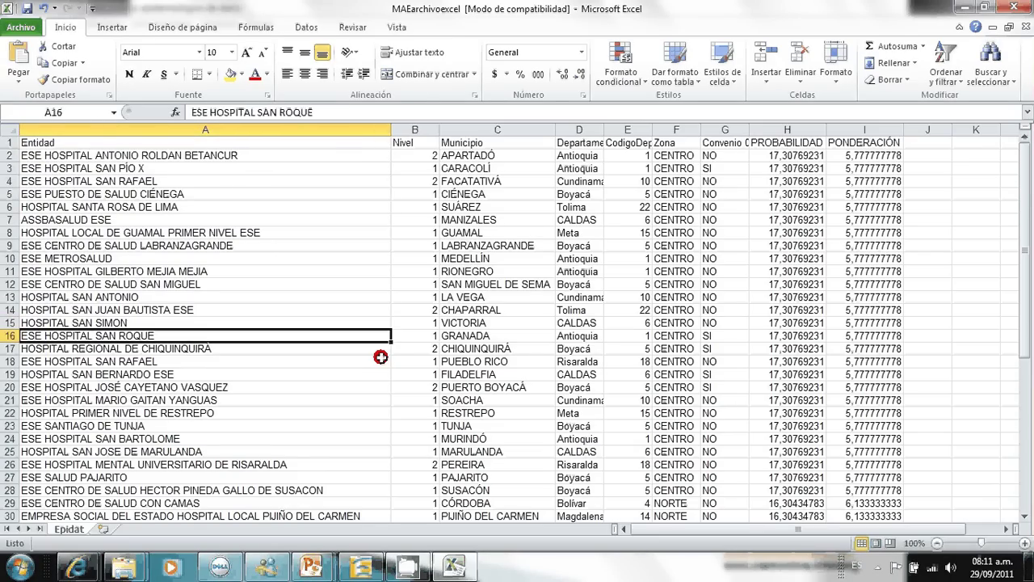
key("Down")
key("Down")
key("Down")
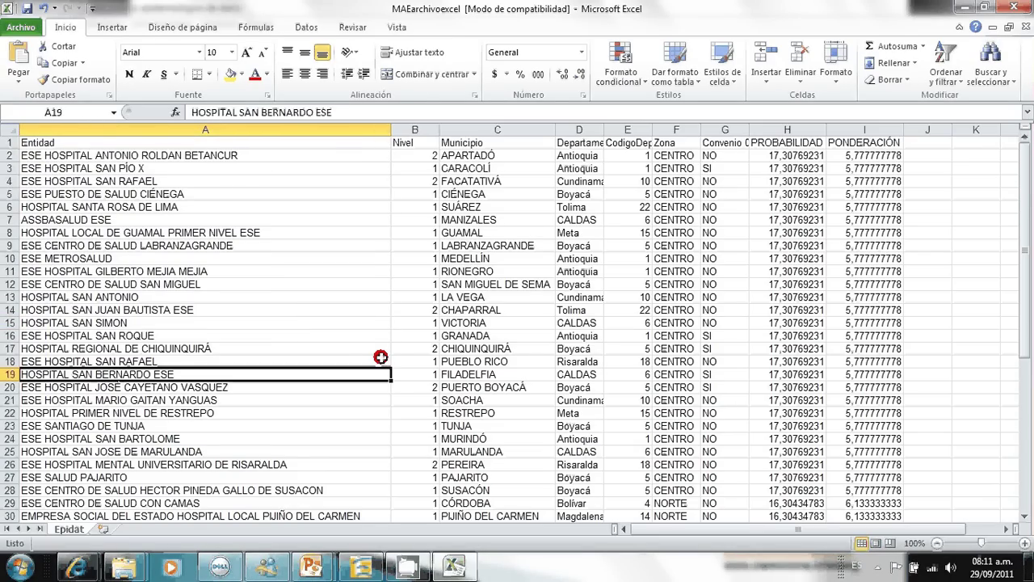
- Examine the Zona column of the sample through to the last record in row 51
key("Right")
key("Right")
key("Right")
key("Right")
key("Right")
key("Up")
key("Up")
key("Up")
key("Up")
key("Up")
key("Up")
key("Up")
key("Up")
key("Up")
key("Up")
key("Up")
key("Up")
key("Up")
key("Up")
key("Up")
key("Up")
key("Up")
key("Up")
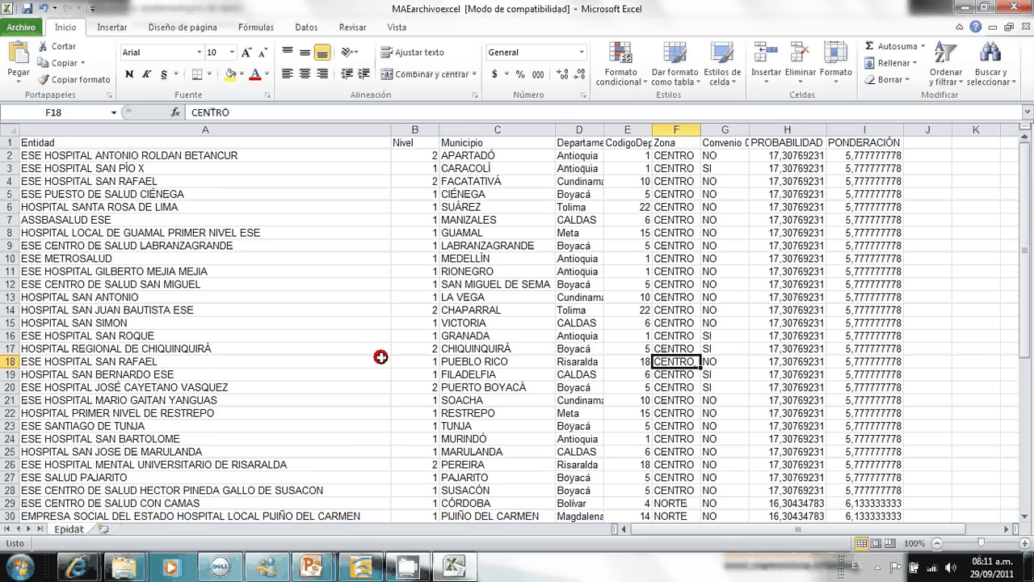
key("Down")
key("Down")
key("Down")
key("Down")
key("Down")
key("Down")
key("Down")
key("Down")
key("Down")
key("Down")
key("Down")
key("Down")
key("Down")
key("Down")
key("Down")
key("Down")
key("Down")
key("Down")
key("Down")
key("Down")
key("Down")
key("Down")
key("Up")
key("Up")
key("Up")
key("Up")
key("Up")
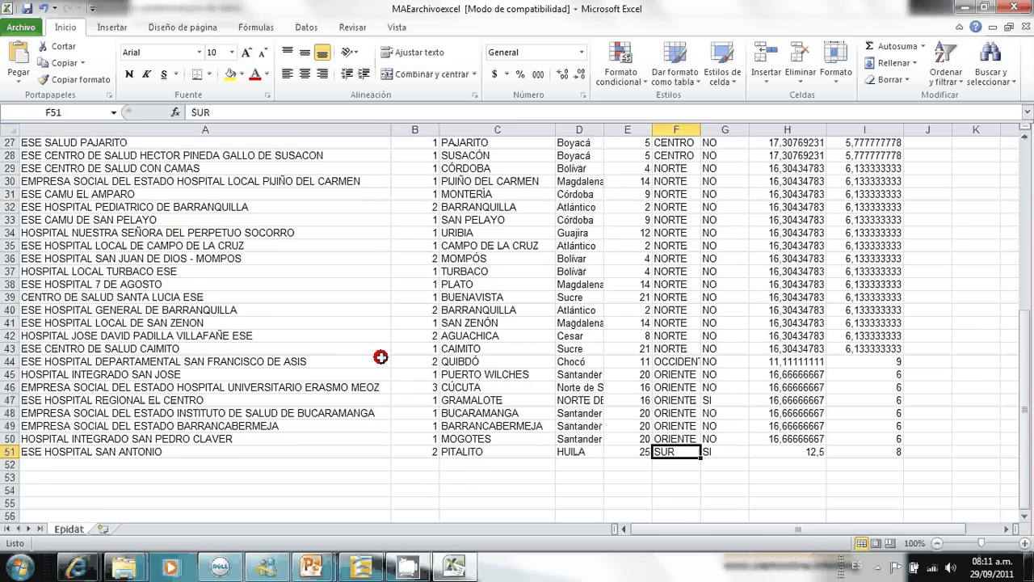
- Examine the PROBABILIDAD and PONDERACIÓN values from the last record up to the top, and return to the first institution in cell A2
key("Right")
key("Right")
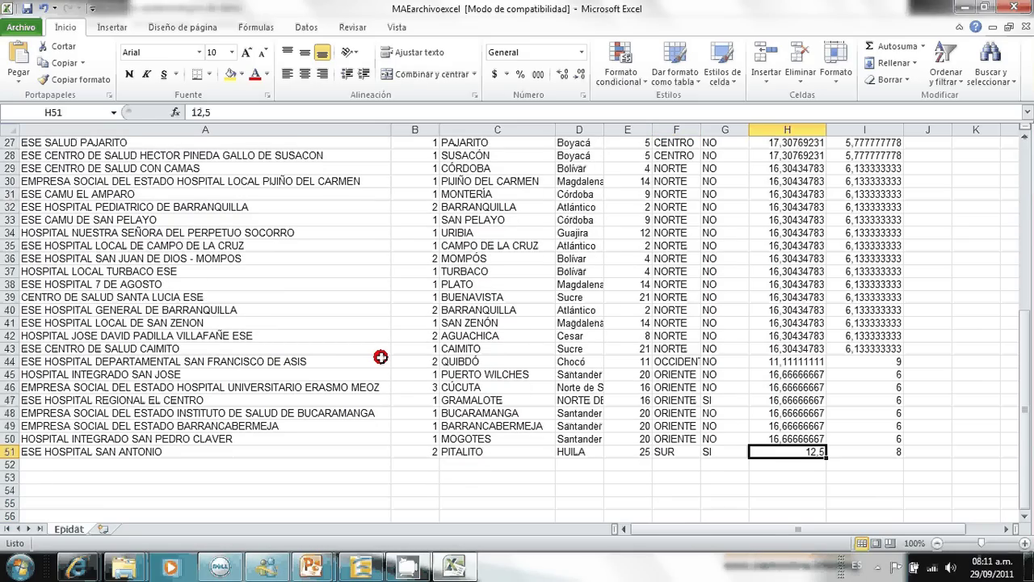
key("Right")
key("Up")
key("Up")
key("Up")
key("Up")
key("Up")
key("Up")
key("Up")
key("Up")
key("Up")
key("Up")
key("Up")
key("Up")
key("Up")
key("Up")
key("Up")
key("Up")
key("Up")
key("Up")
key("Up")
key("Up")
key("Up")
key("Up")
key("Up")
key("Up")
key("Up")
key("Up")
key("Up")
key("Up")
key("Up")
key("Up")
key("Up")
key("Up")
key("Up")
key("Up")
key("Up")
key("Up")
key("Up")
key("Up")
key("Up")
key("Up")
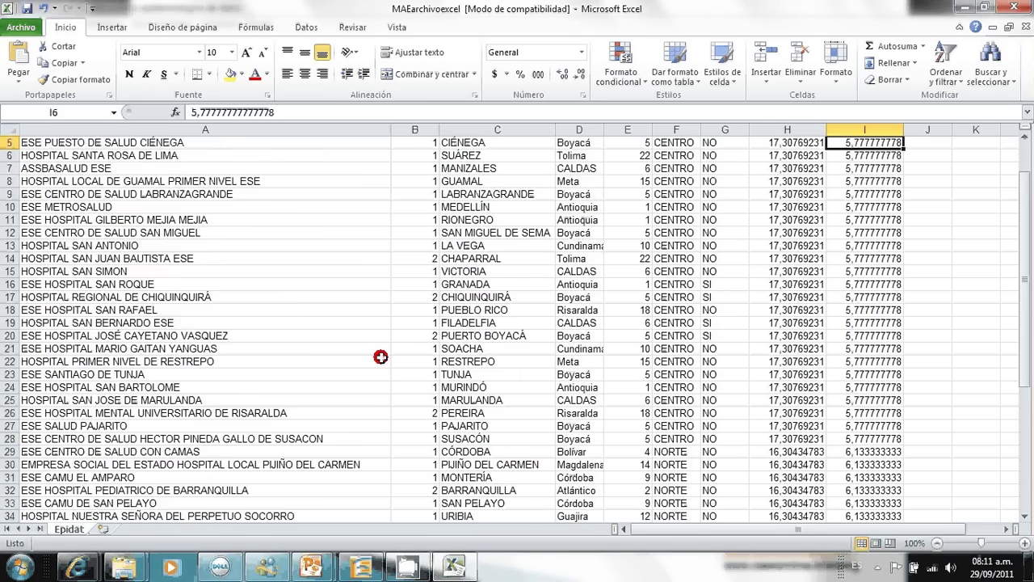
key("Left")
key("Left")
key("Left")
key("Left")
key("Left")
key("Left")
key("Left")
key("Left")
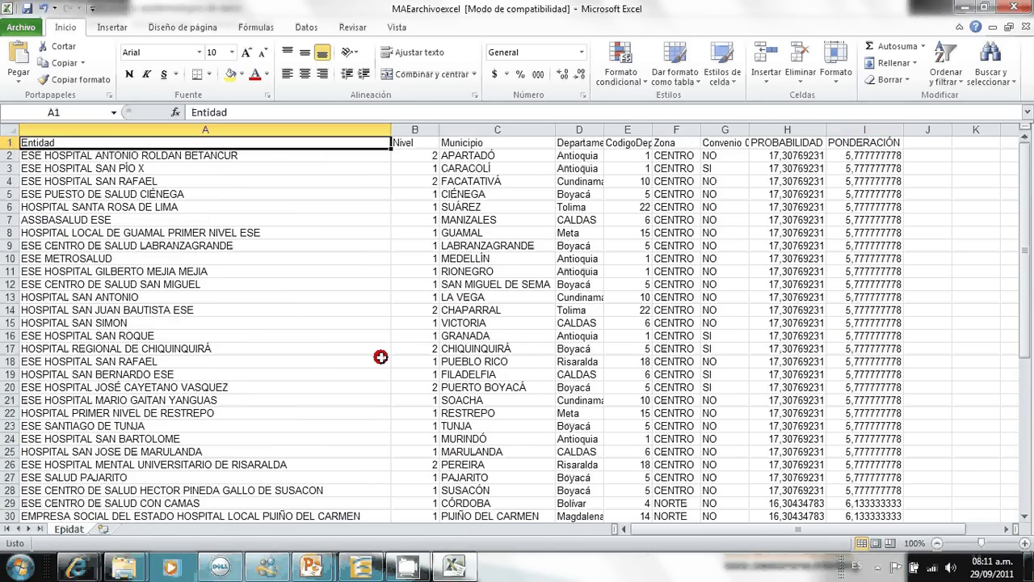
key("Down")
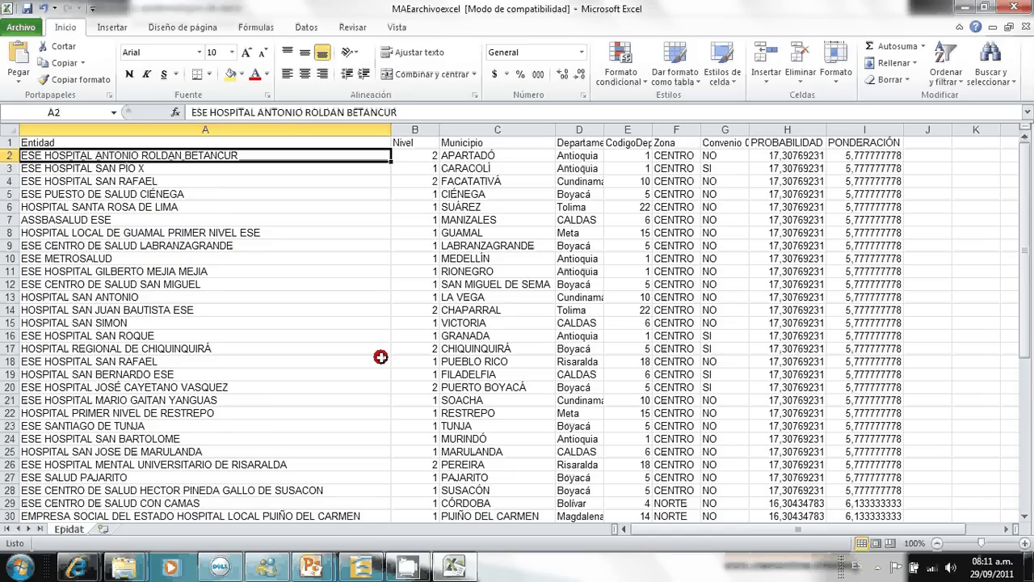
- Switch to the PowerPoint presentation on stratified sampling
key("alt+Tab")
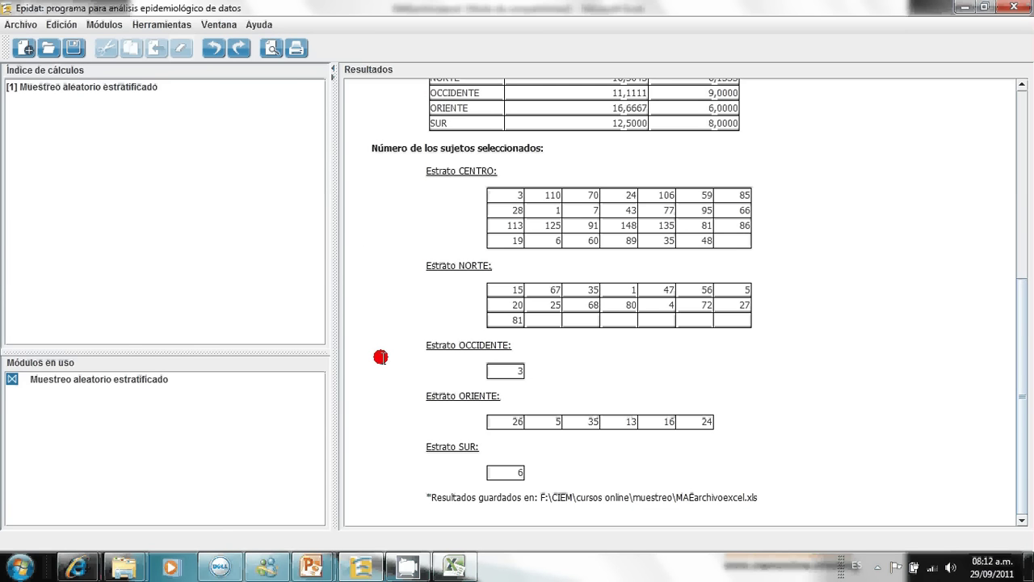
key("alt+Tab")
key("alt+Tab")
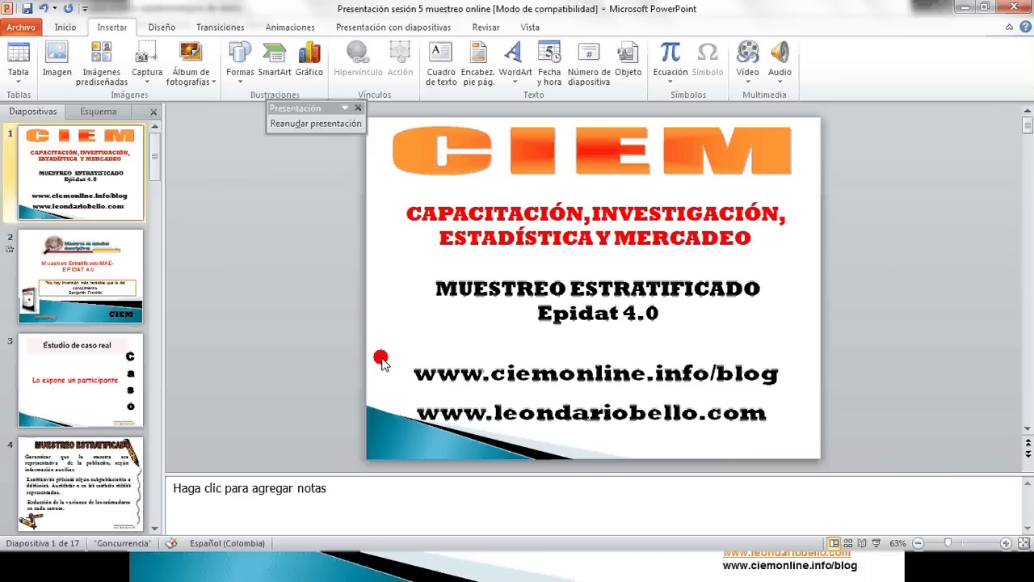